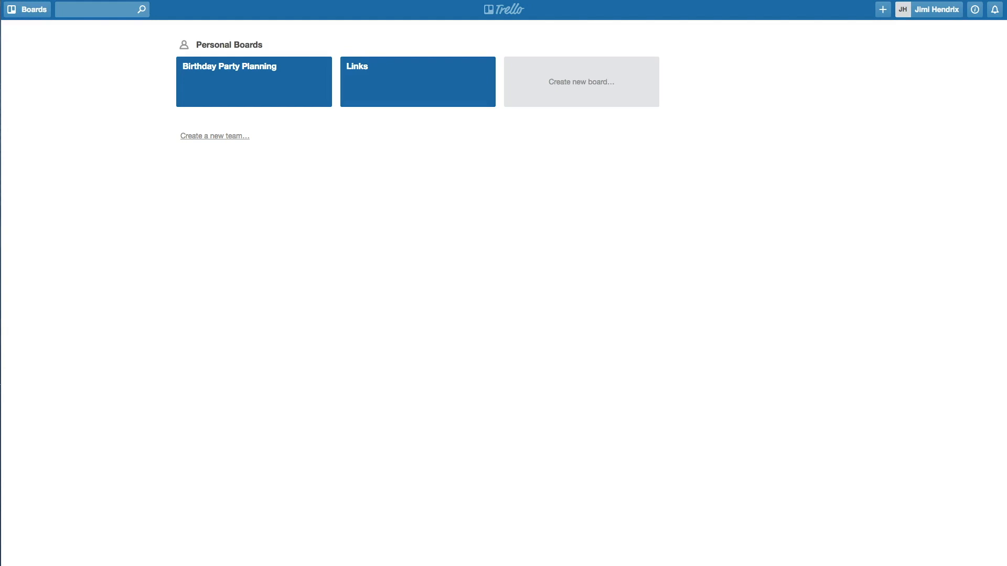
Step: Open the Template - Opportunities board through the link in the Opportunities card on the Links board
click(370, 80)
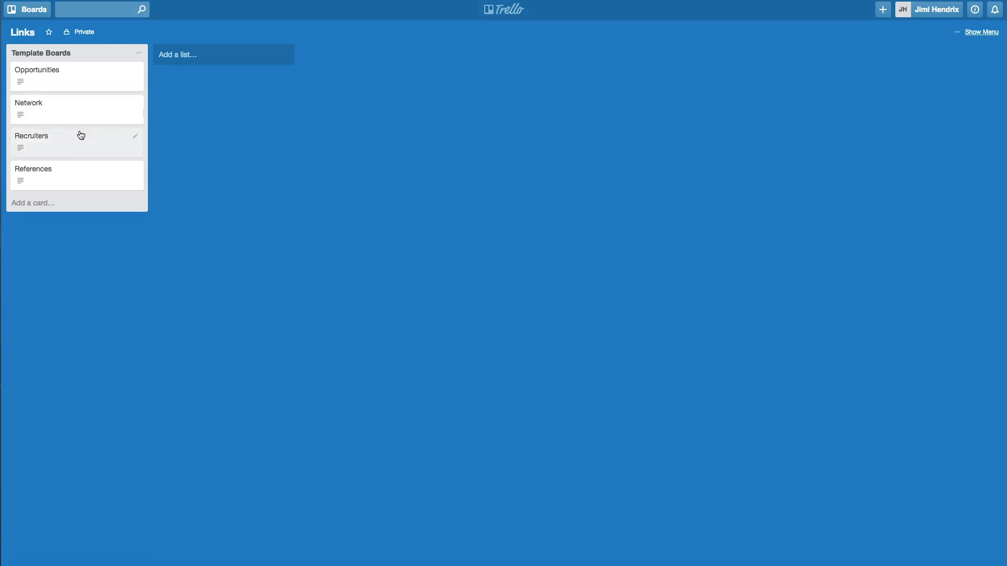
click(64, 73)
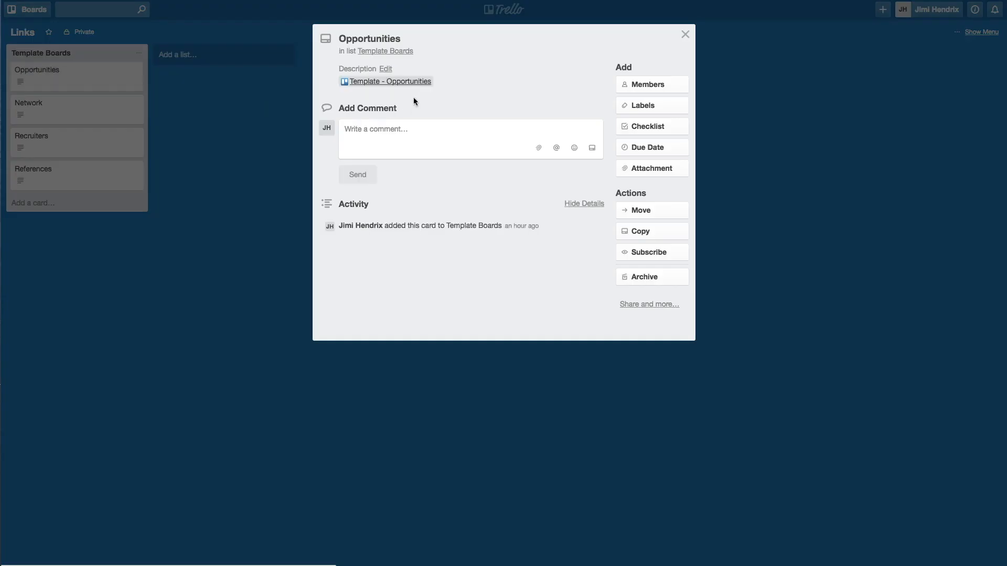
click(390, 82)
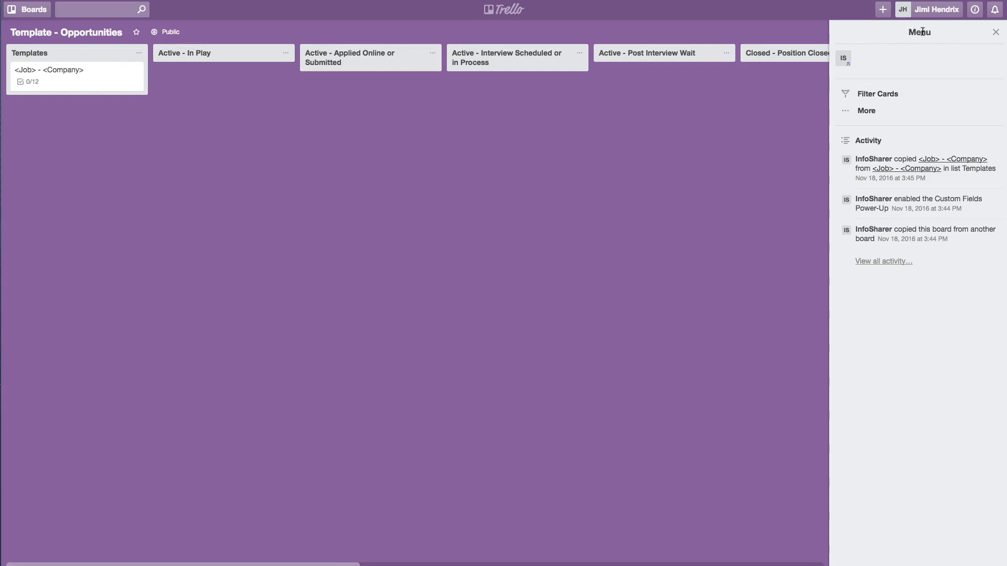
Step: Copy the template board as a private board titled "Opportunities", keeping its cards, and close the board menu
click(865, 110)
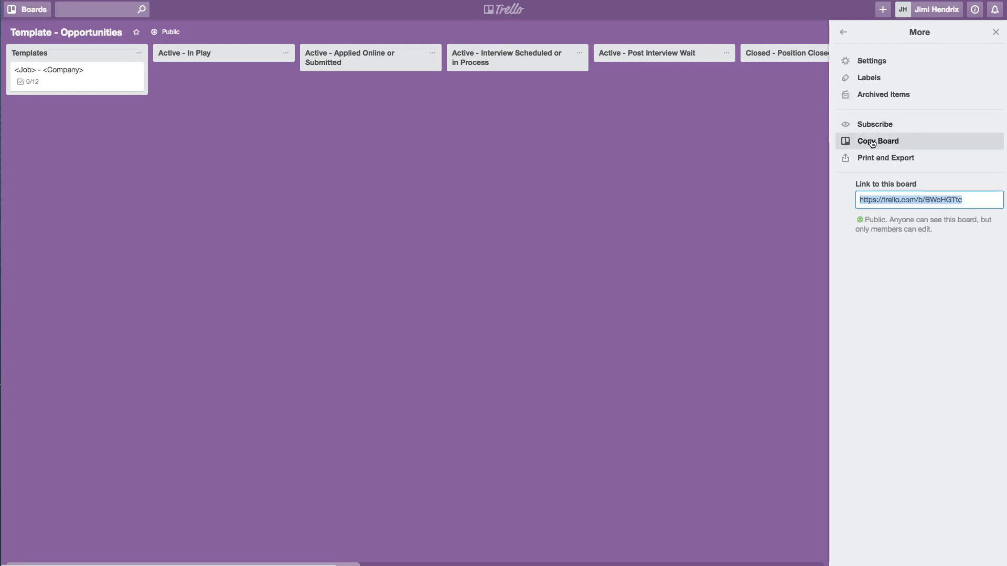
click(872, 142)
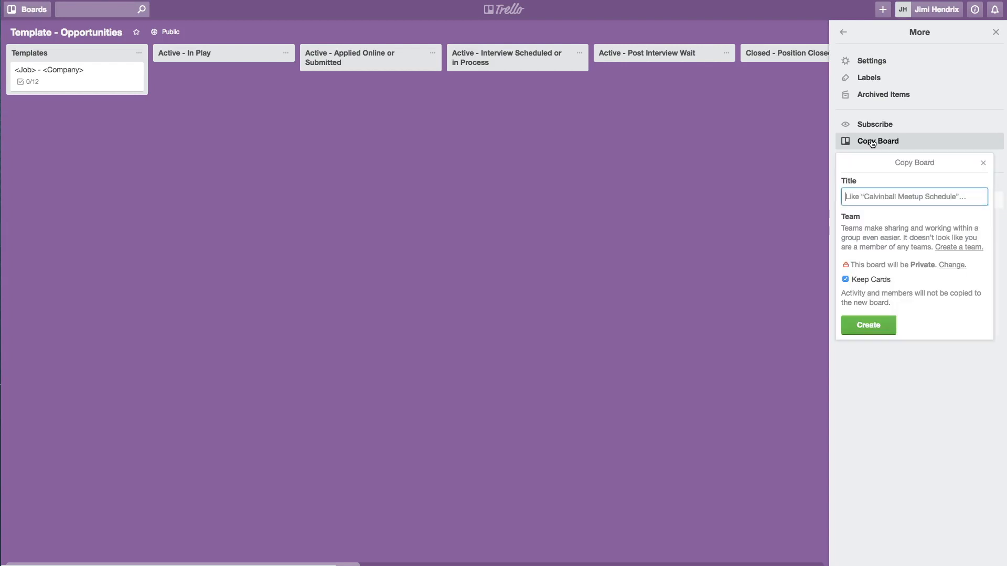
text(Opportunities)
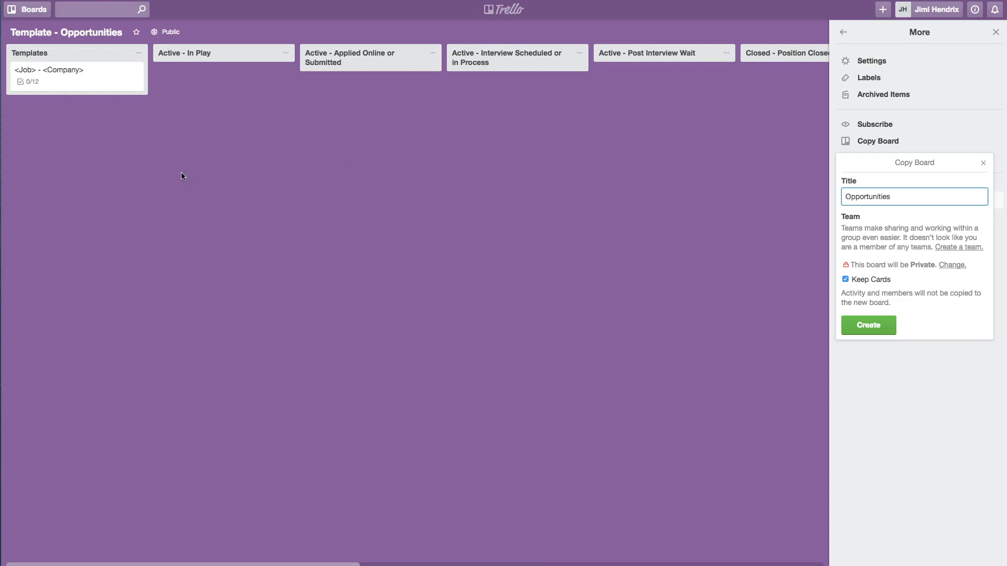
click(868, 325)
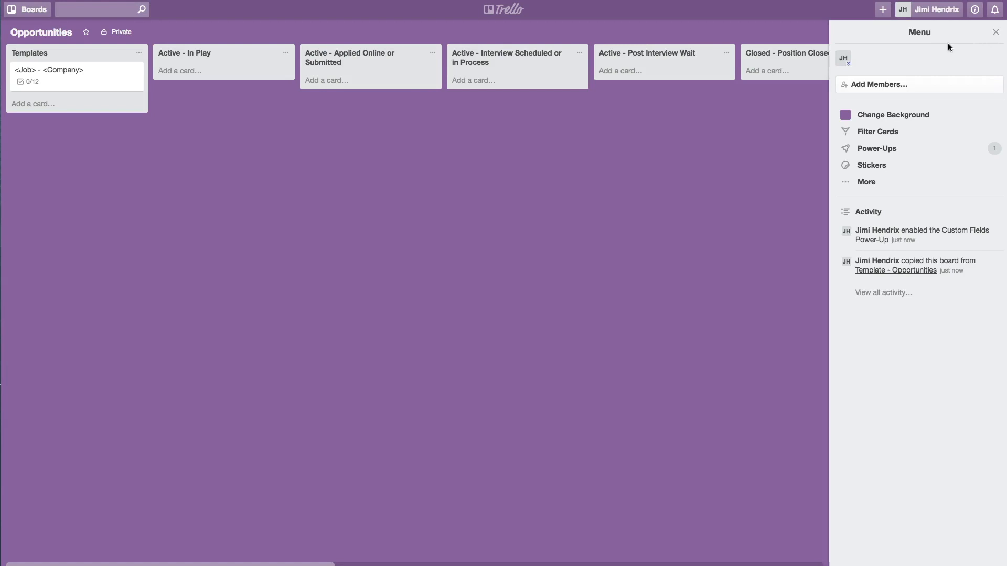
click(995, 32)
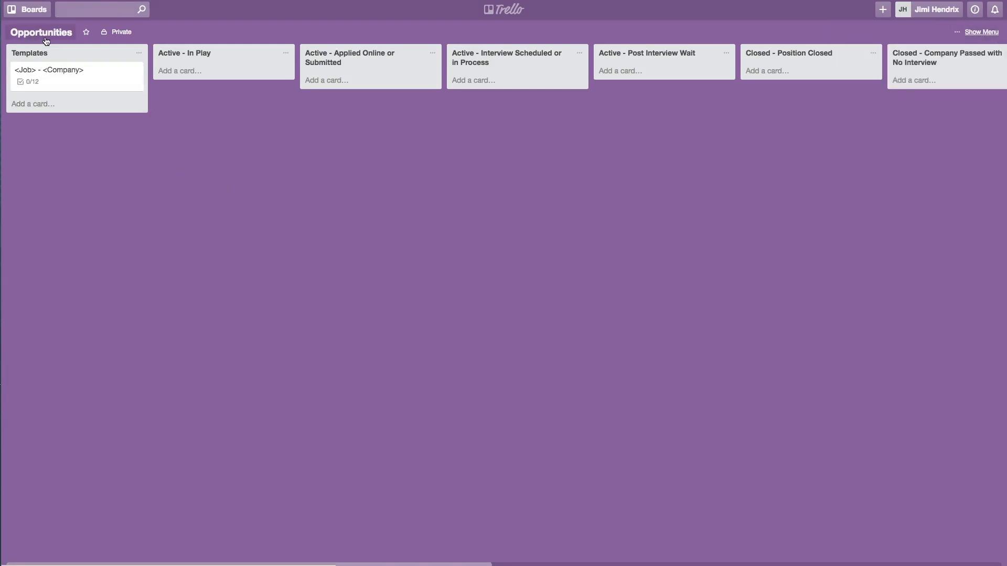
Step: Return to the boards overview, reopen the Opportunities board and review its Active and Closed lists
click(504, 10)
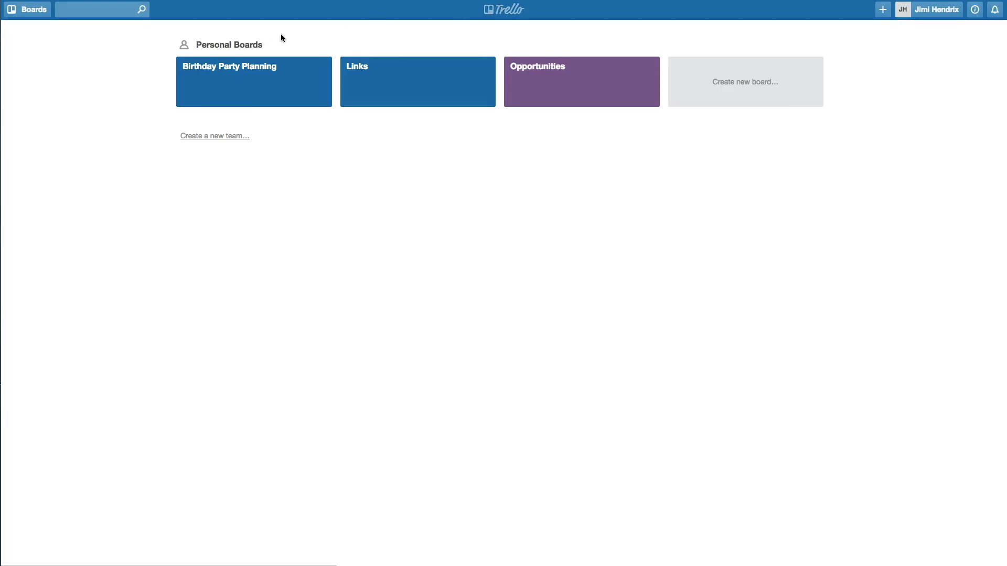
click(565, 90)
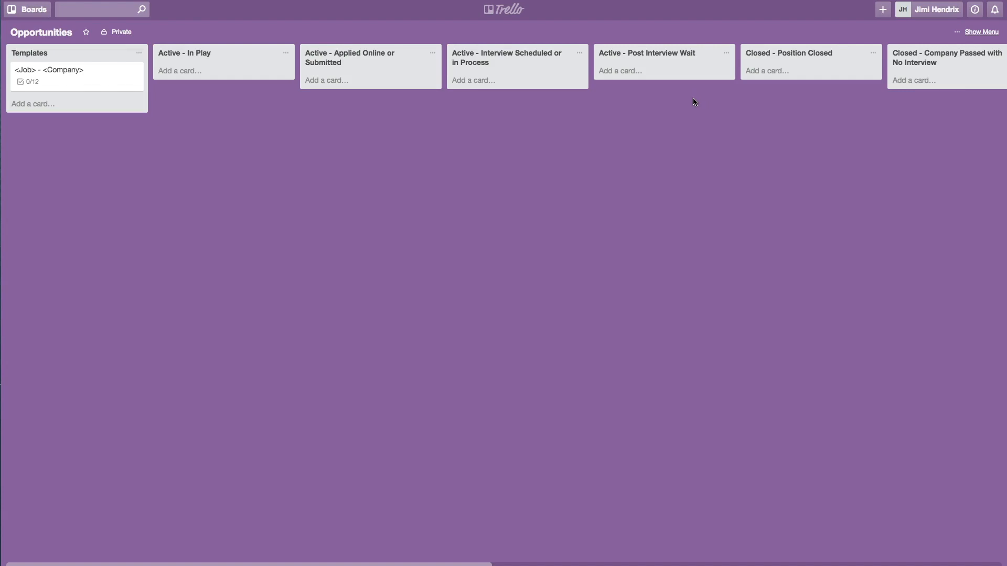
scroll(695, 102, right, 10)
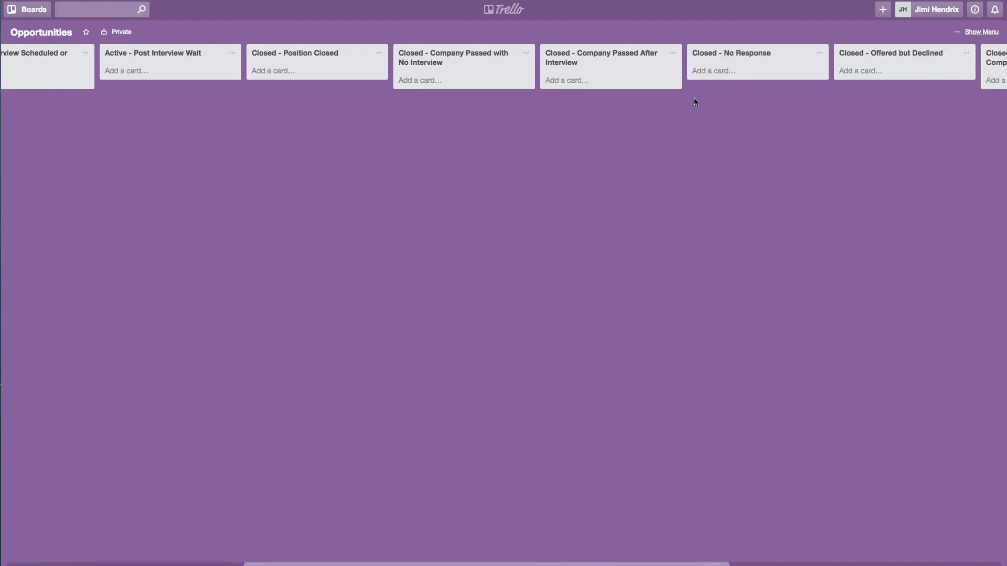
scroll(695, 101, right, 4)
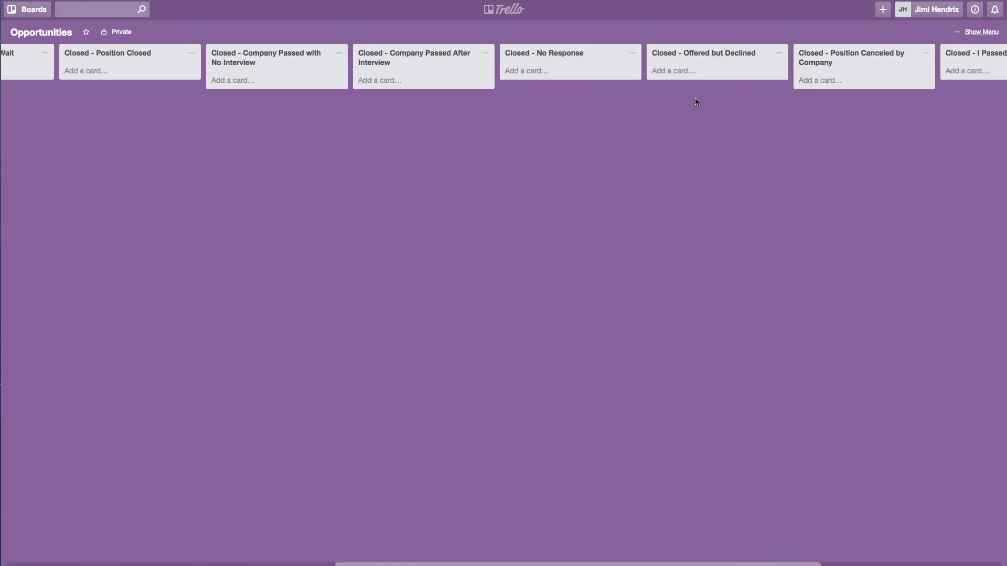
scroll(697, 102, right, 1)
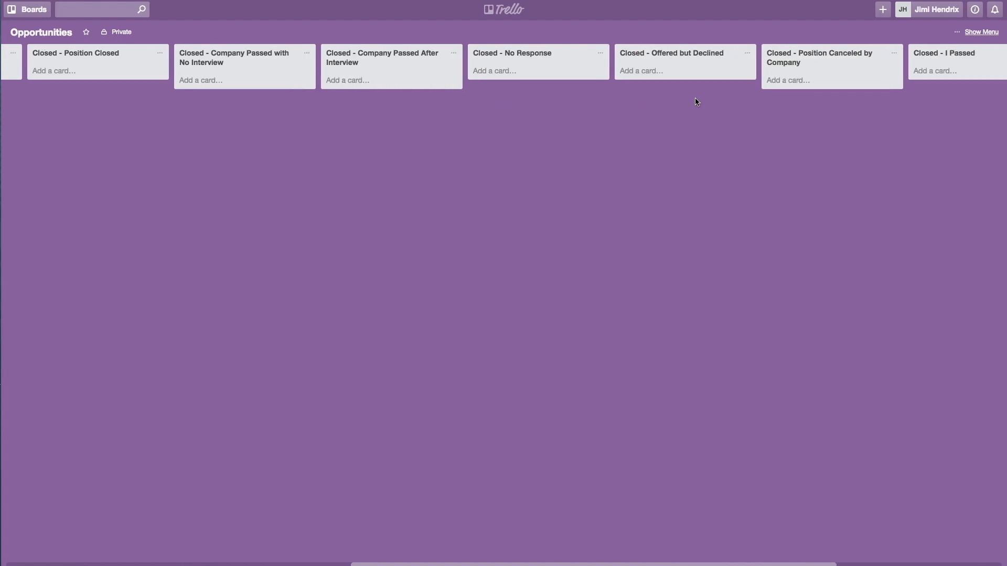
scroll(697, 102, right, 4)
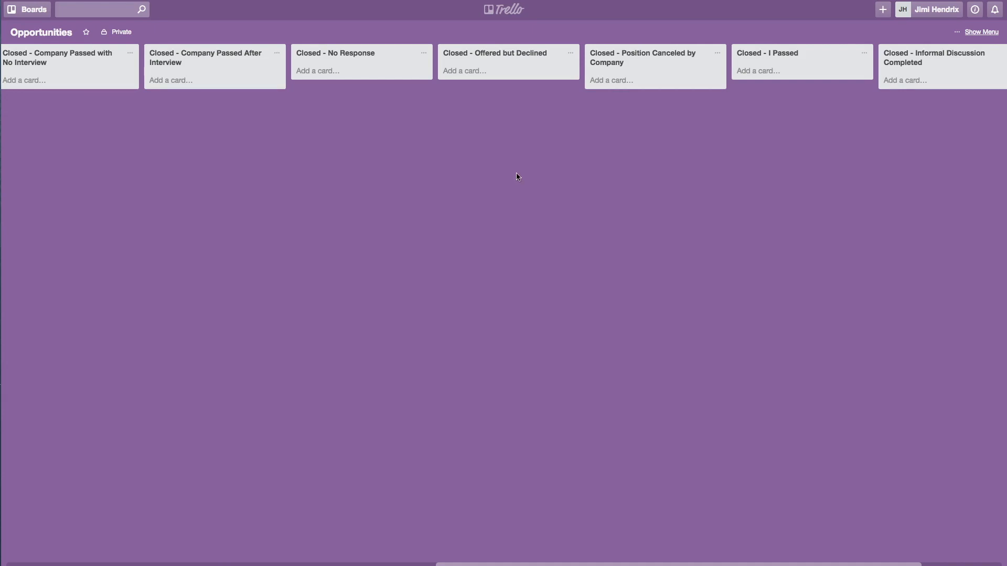
scroll(517, 175, left, 15)
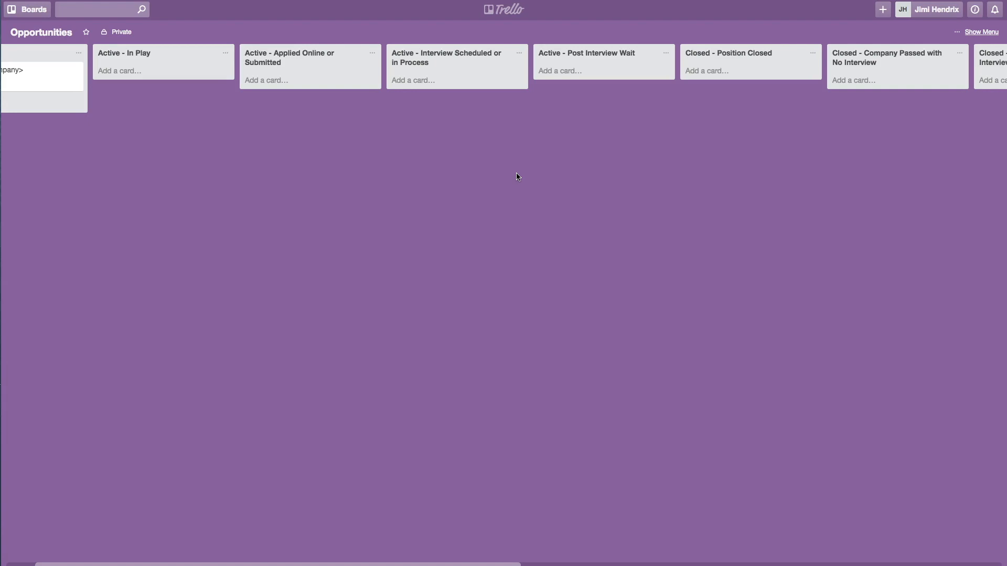
scroll(518, 176, left, 2)
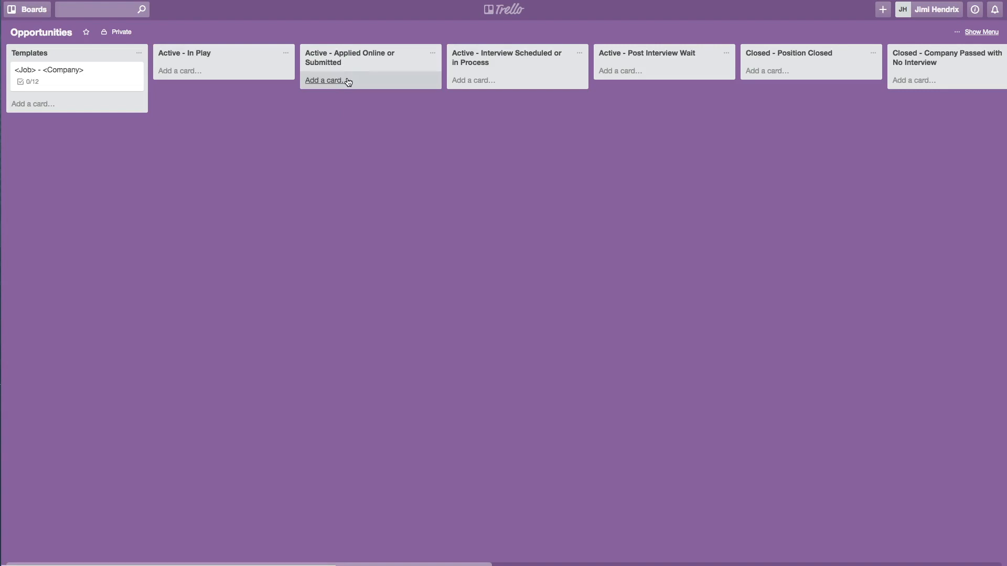
Step: Add the card "Rich Industries - Information Security Development Architect" to the Active - Applied Online or Submitted list
click(332, 83)
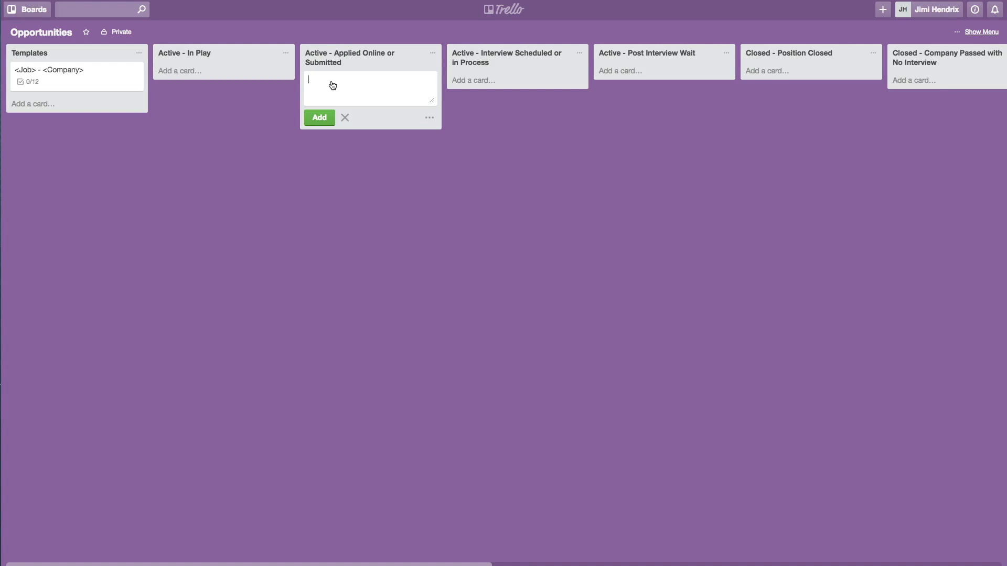
text(Rich Industries - Information Security Development Architect)
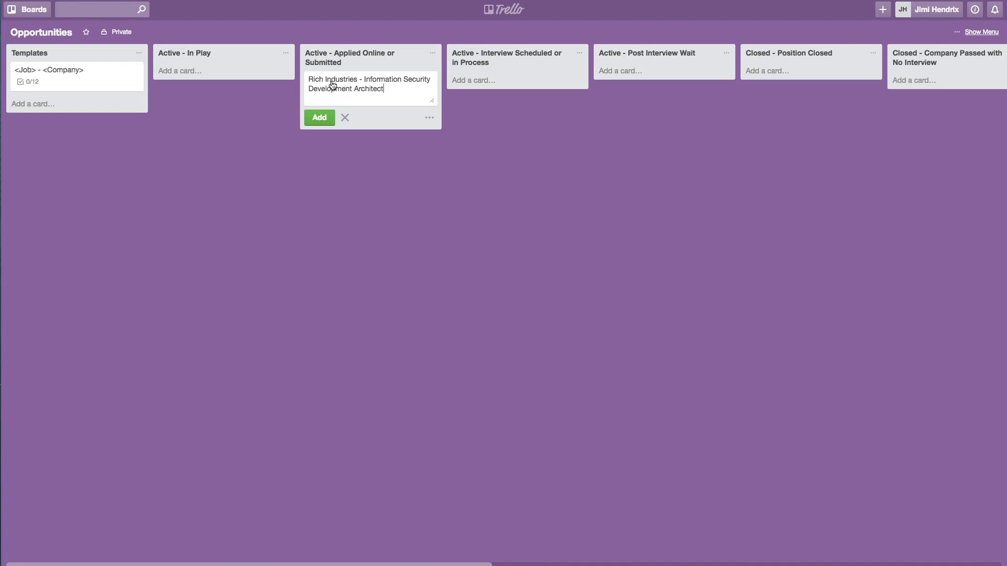
click(318, 118)
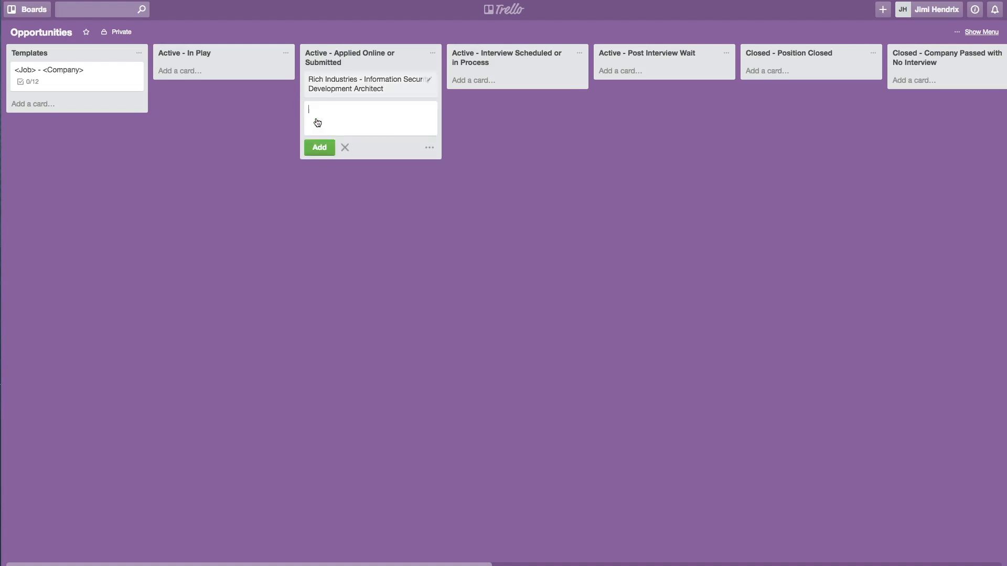
key(Escape)
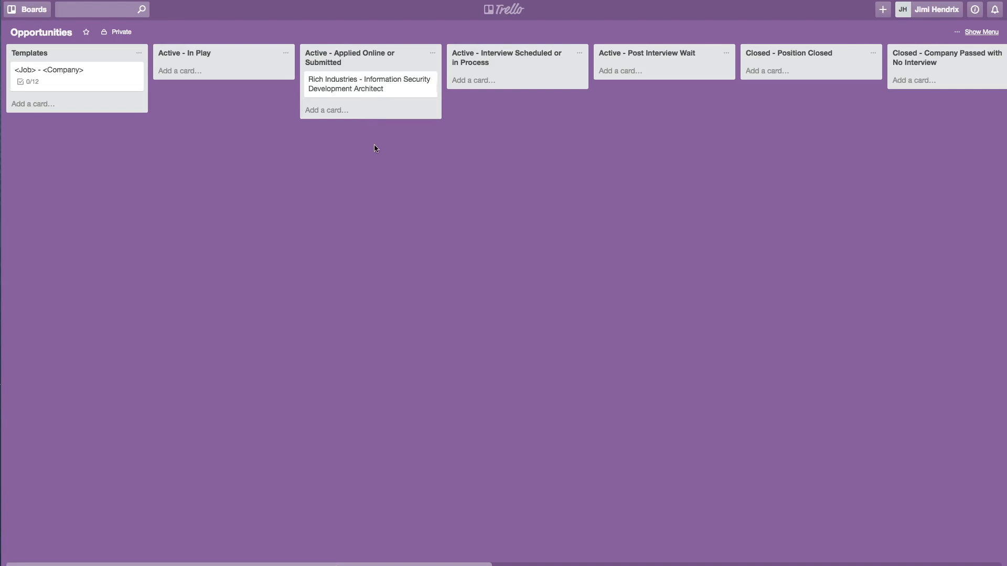
Step: Post a comment on the Rich Industries card: "Noticed this position on LinkedIn. Thought it looked interesting. Don't know anyone in the Firm so just applying by myself."
click(381, 90)
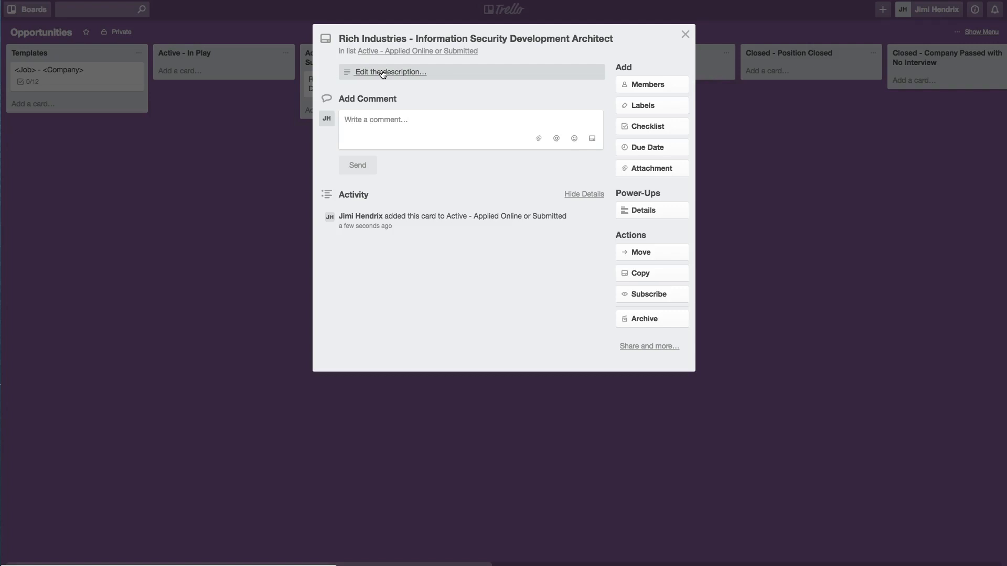
click(377, 126)
text(I)
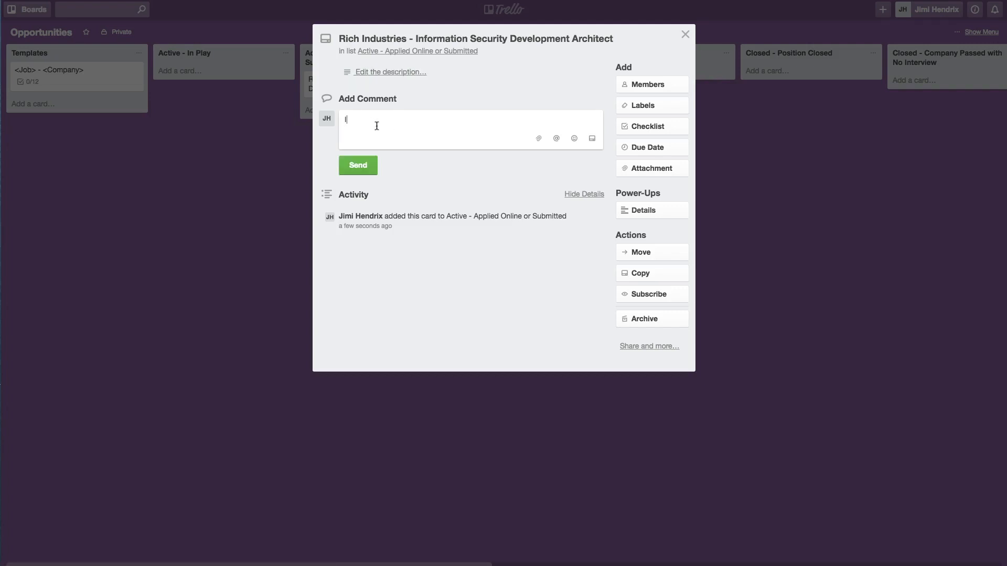
text(oticed this position on LinkedIn. Thought it looked interesting. Don't know anyone in the Fi)
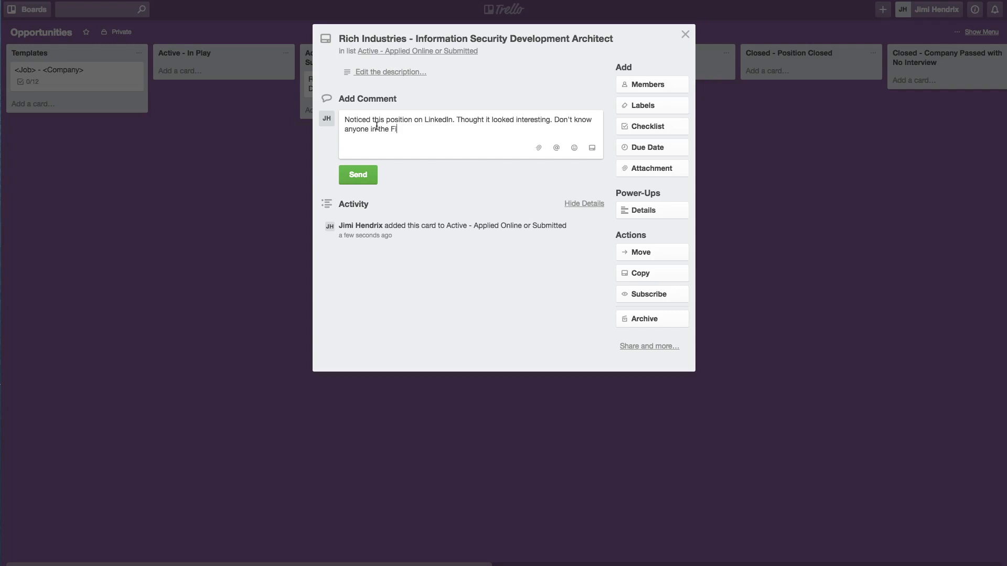
text(rm so just applying by myself.)
click(358, 181)
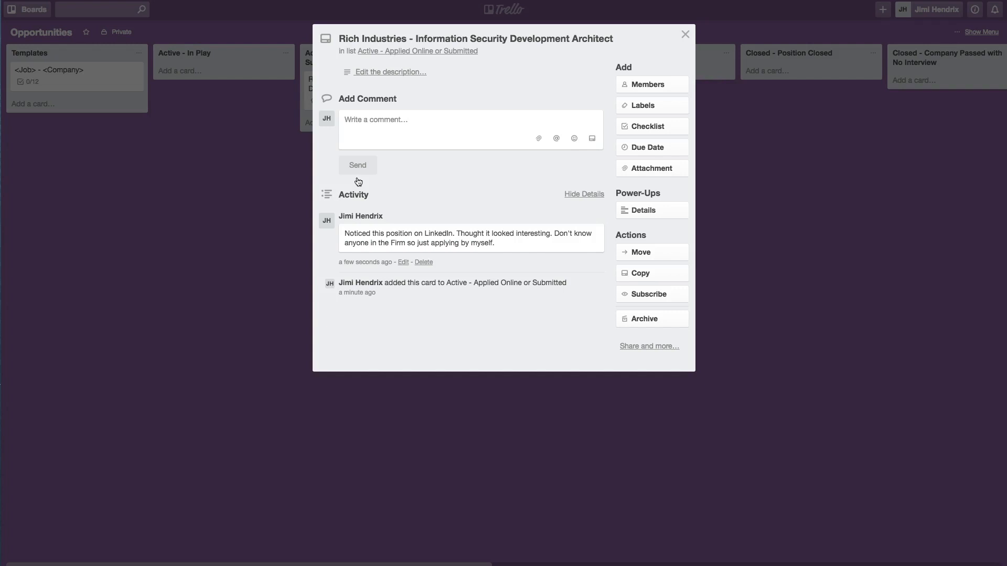
Step: Set the Rich Industries card's description to "This position is a more senior level role."
click(373, 73)
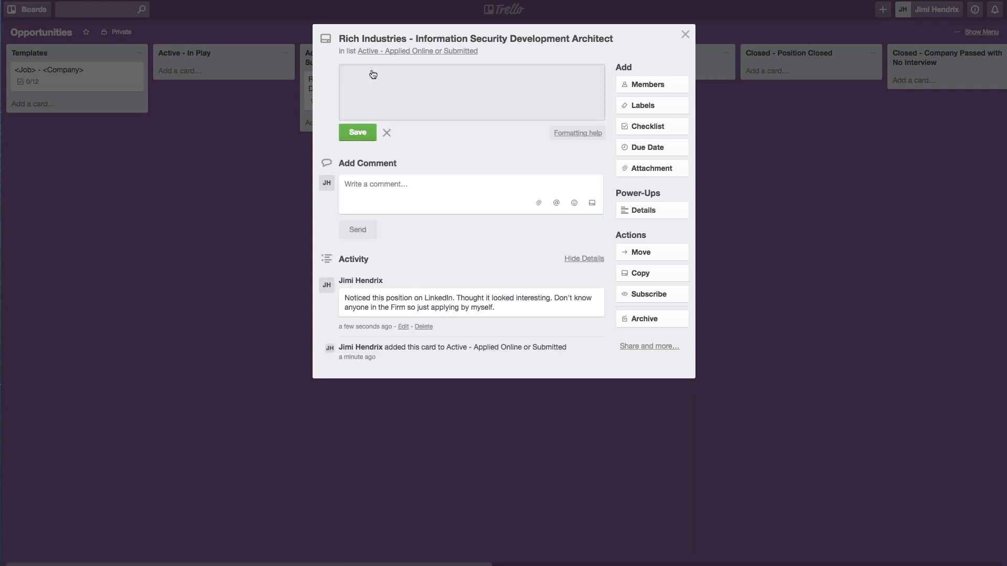
text(This position is a more senior level role.)
click(360, 133)
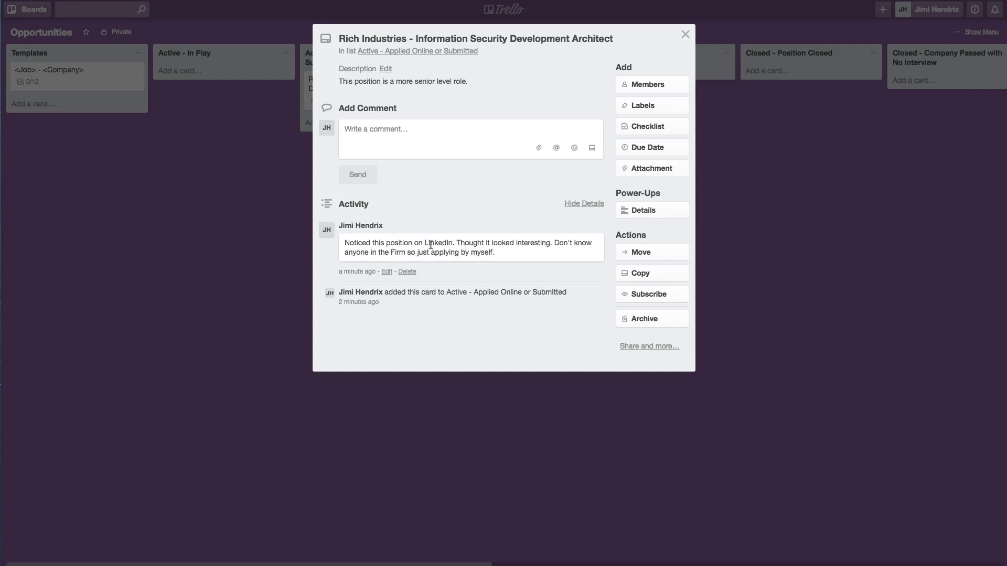
Step: Attach the file Job Description - Rich Industries from the computer to the card and preview the attached document
click(660, 167)
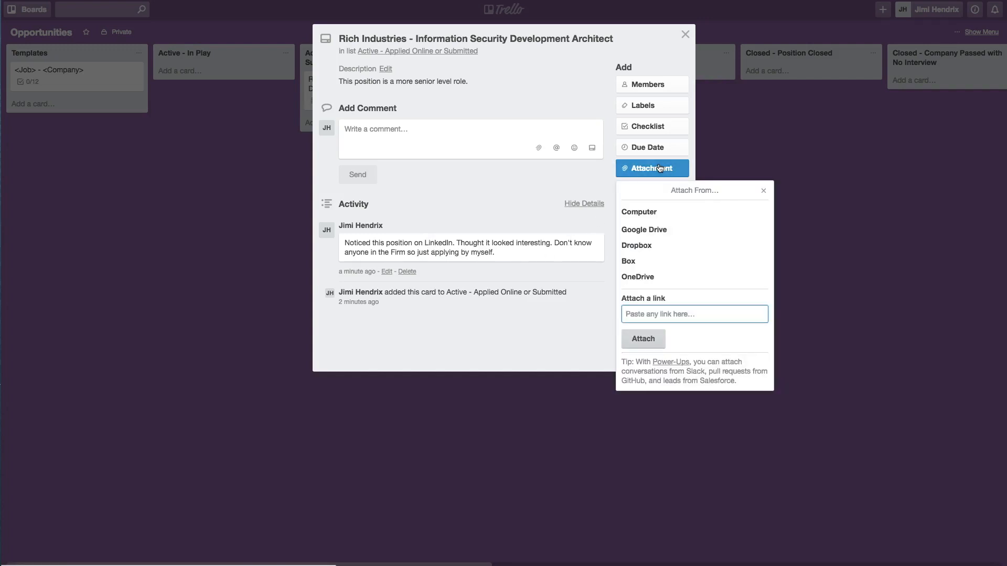
click(636, 212)
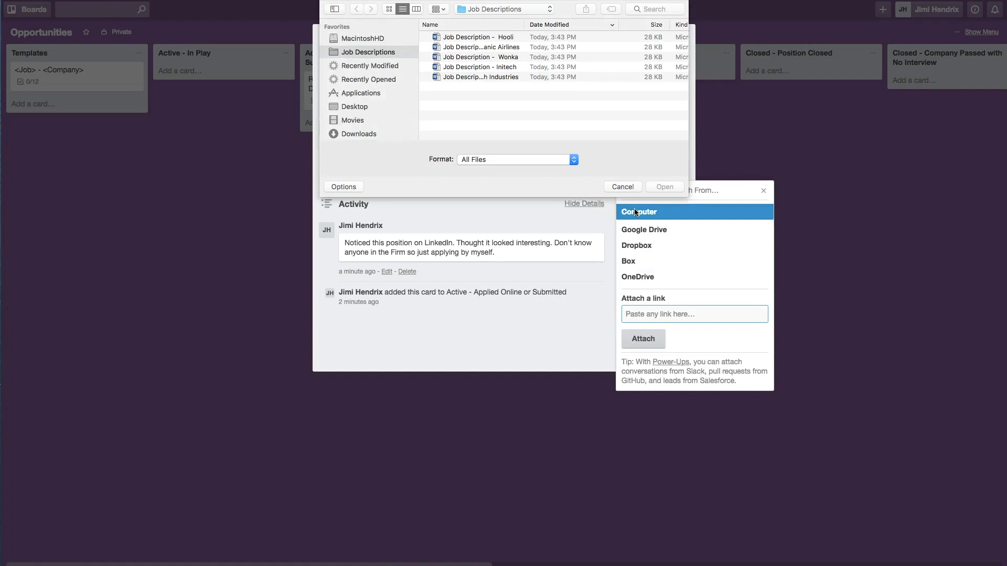
drag(521, 29, 564, 30)
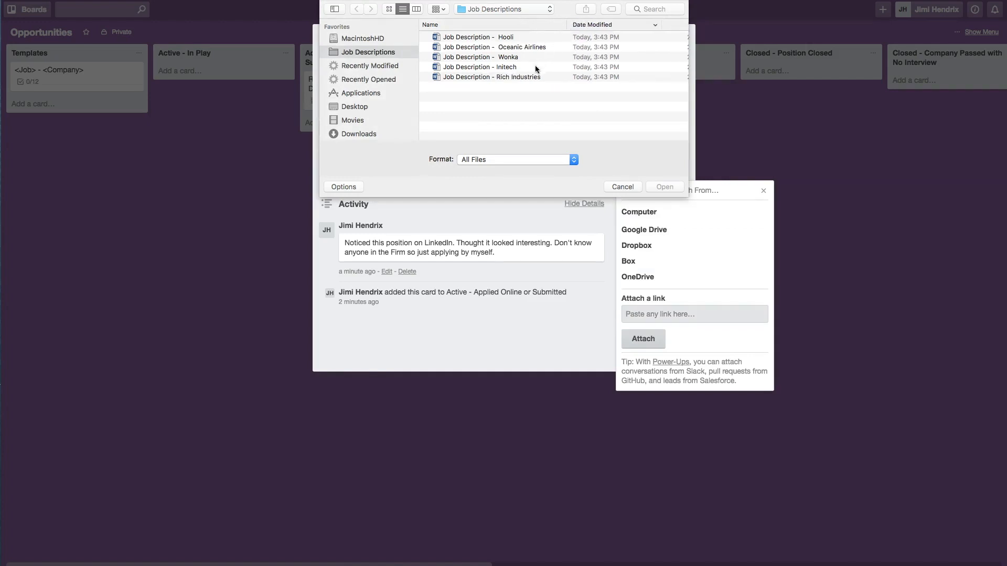
double_click(510, 76)
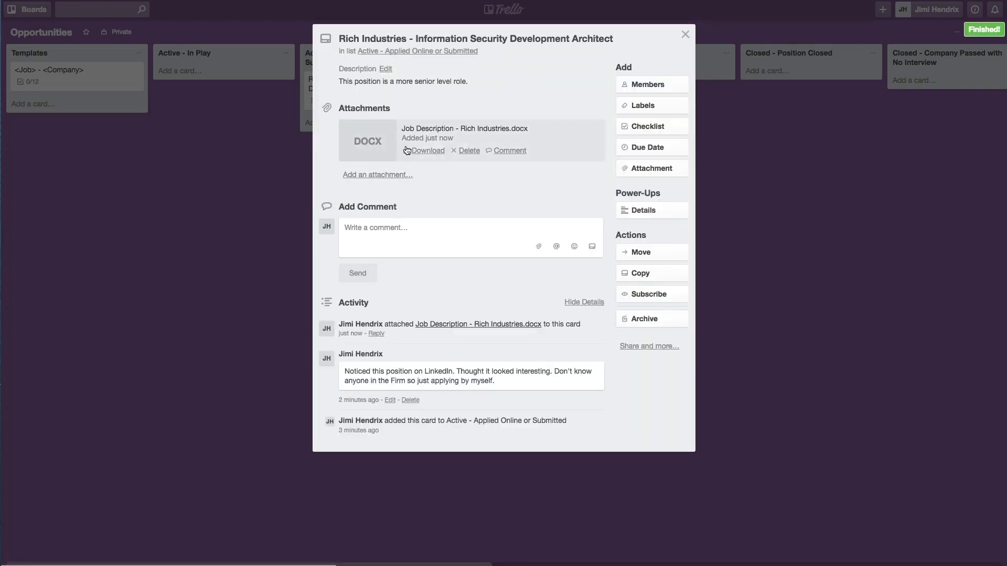
click(374, 137)
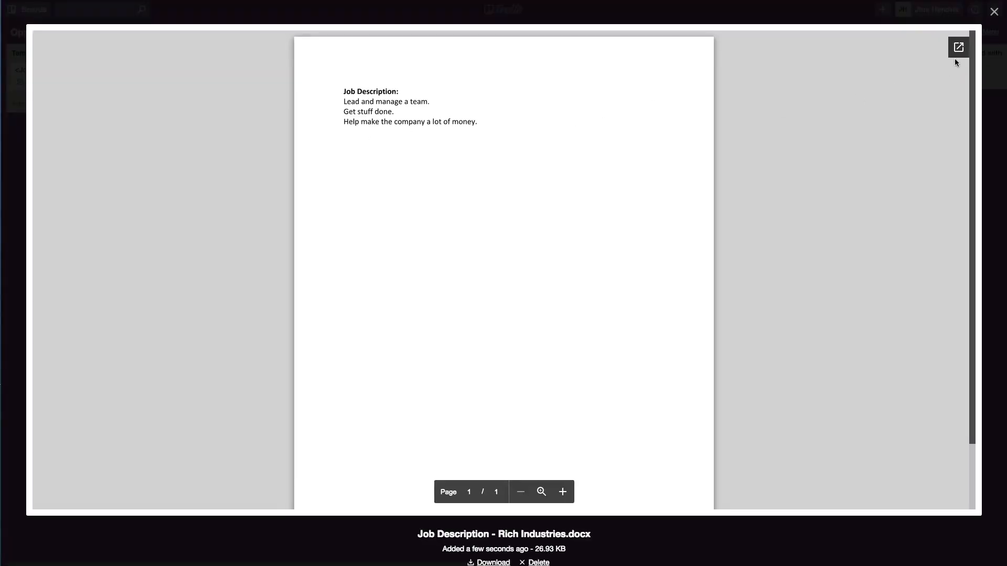
click(994, 11)
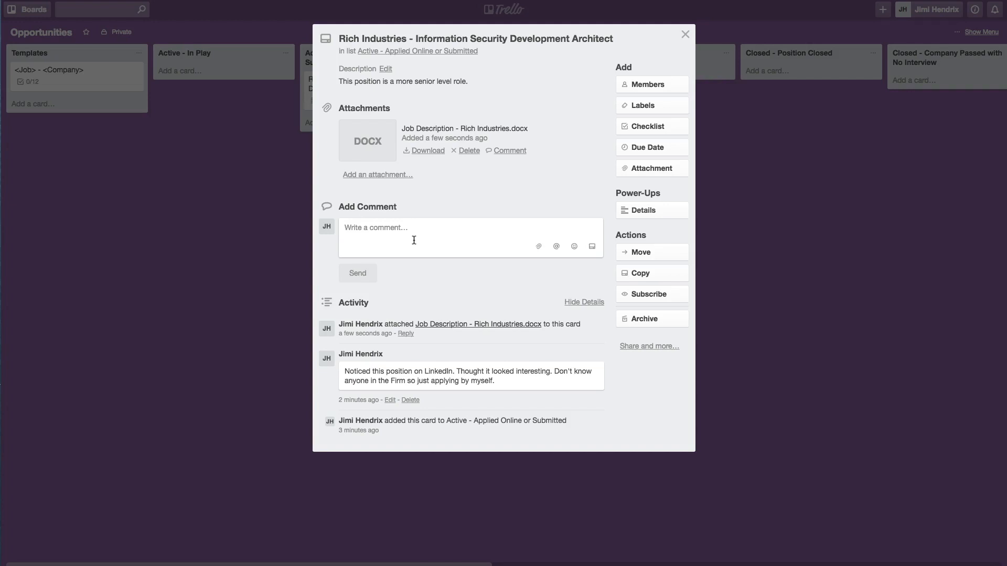
Step: Post a comment on the card about hearing from the Firm's recruiter and scheduling an interview with a few people next week
text(Heard from Joe who is a recruiter at the Firm. He and I schedule an interview)
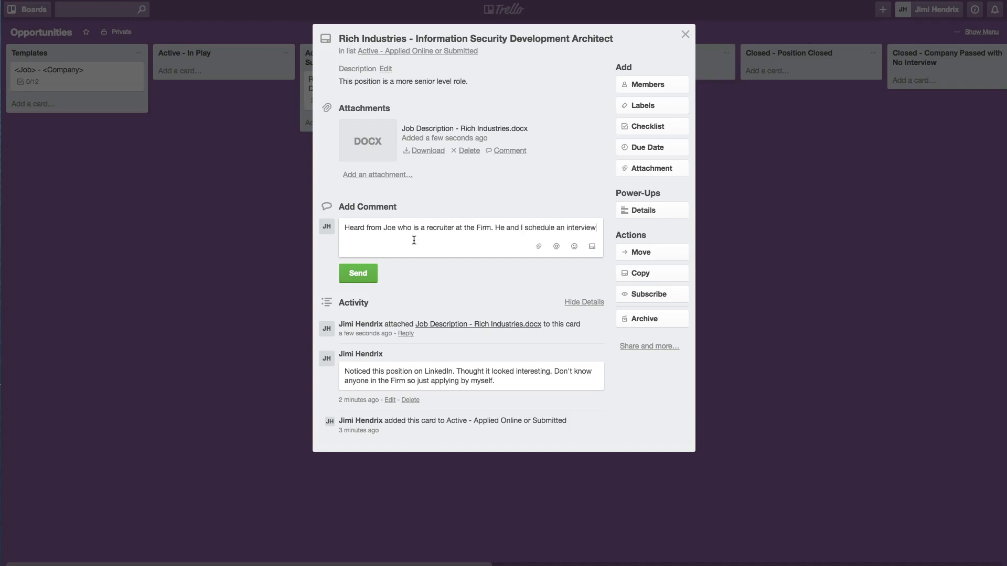
text( with and a few people next week.)
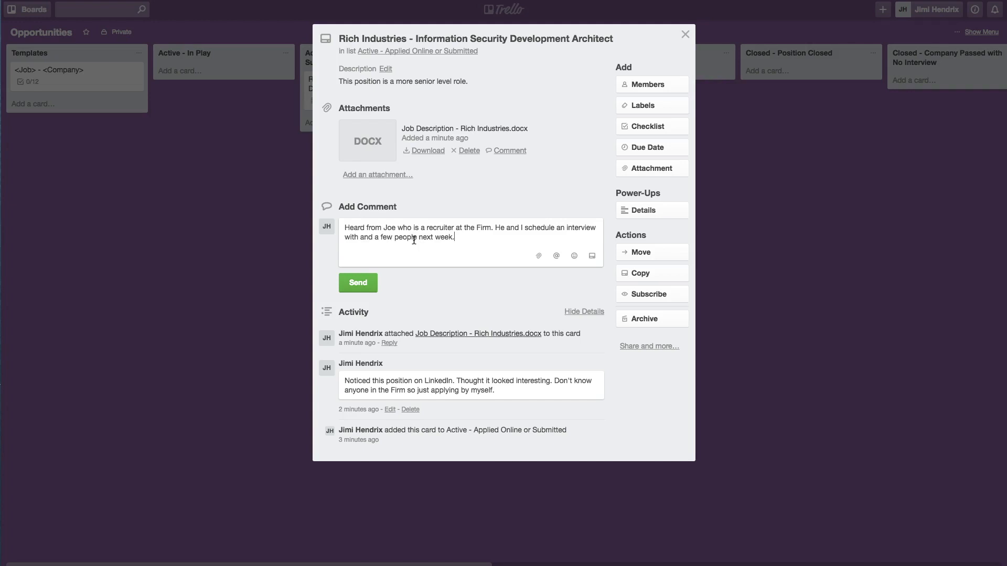
click(373, 287)
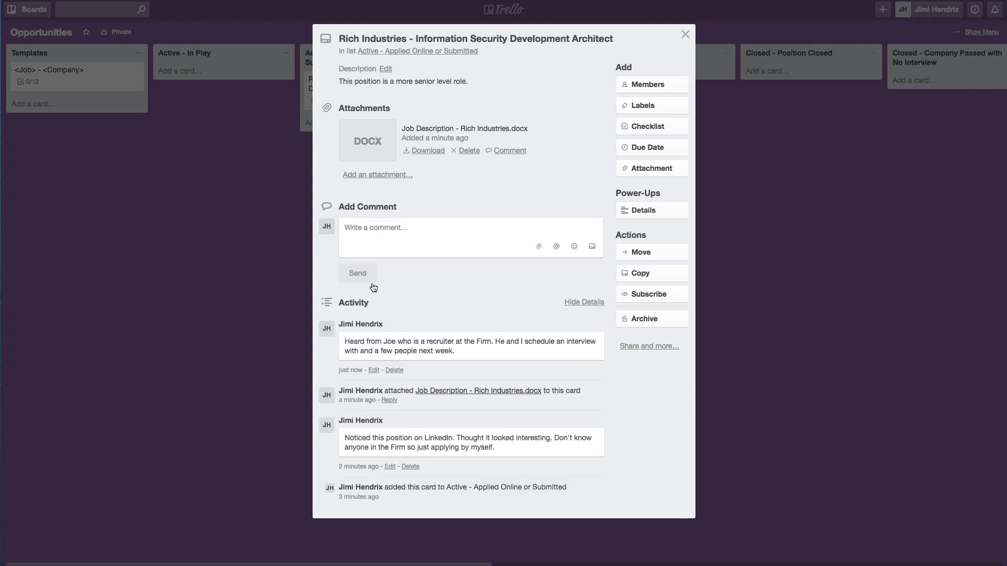
Step: Move the Rich Industries card to Active - Interview Scheduled or in Process and back to Active - Applied Online or Submitted
click(685, 35)
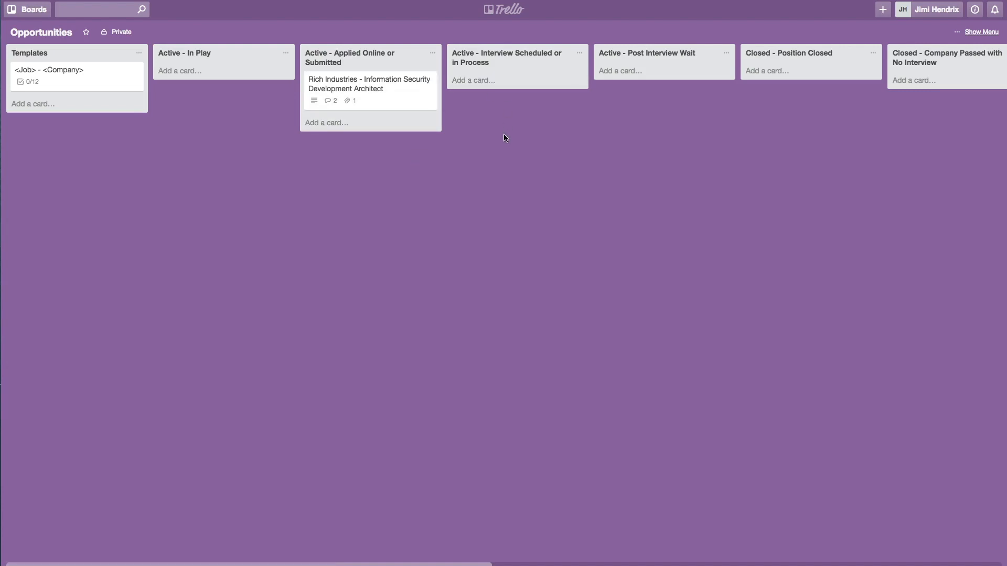
drag(386, 99, 520, 91)
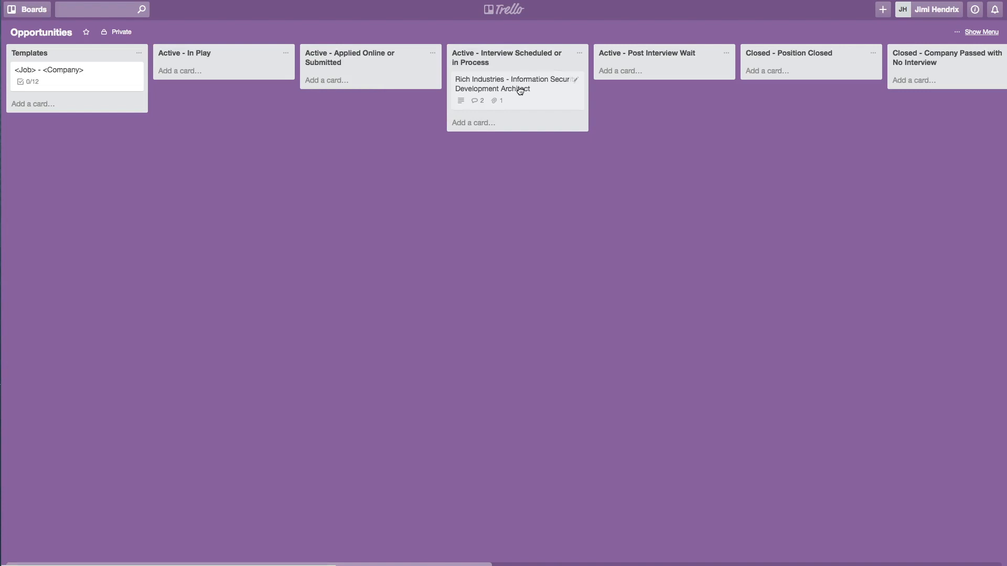
drag(522, 94, 399, 71)
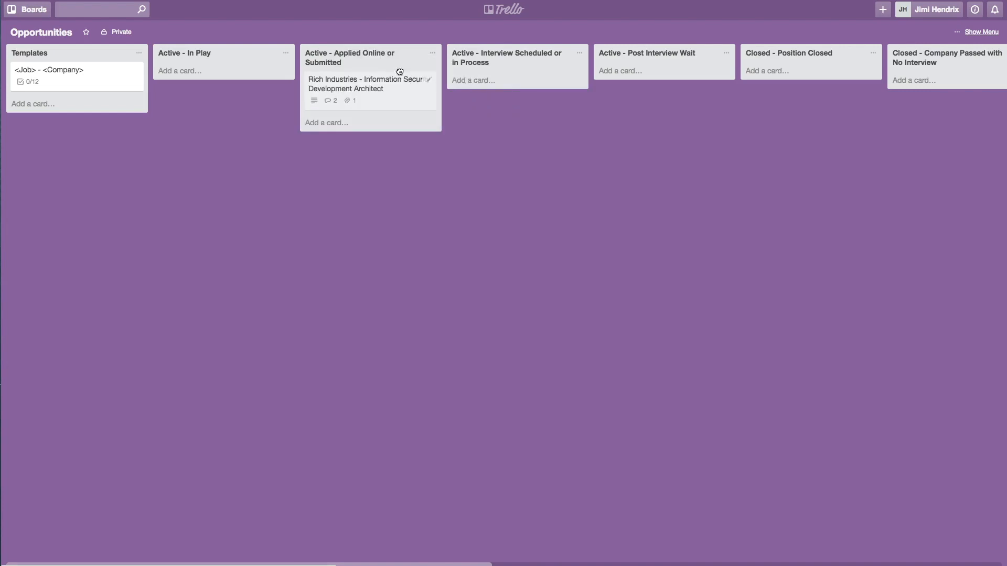
Step: Use the Rich Industries card's Move action to transfer it to Active - Interview Scheduled or in Process, and review its activity
click(396, 101)
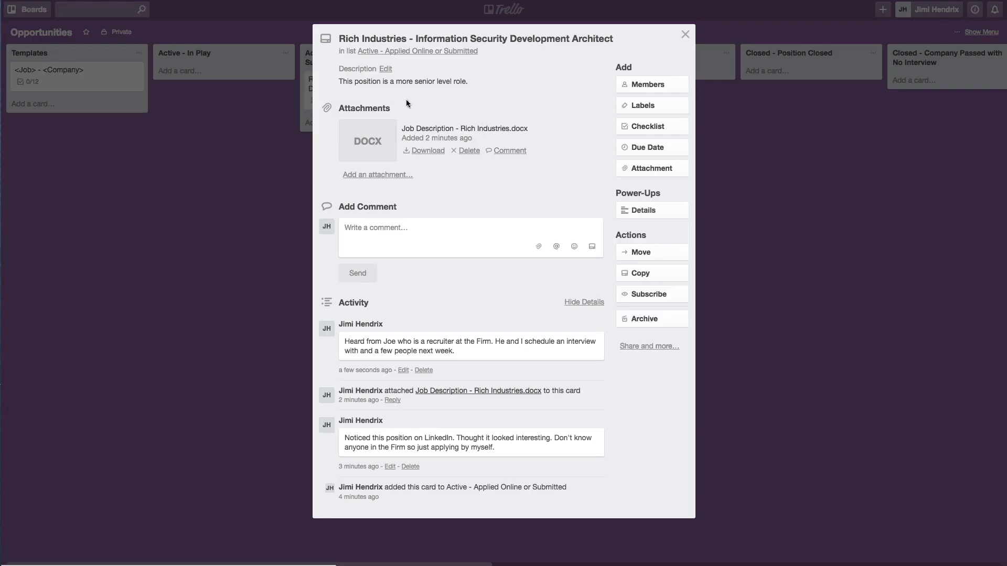
click(642, 254)
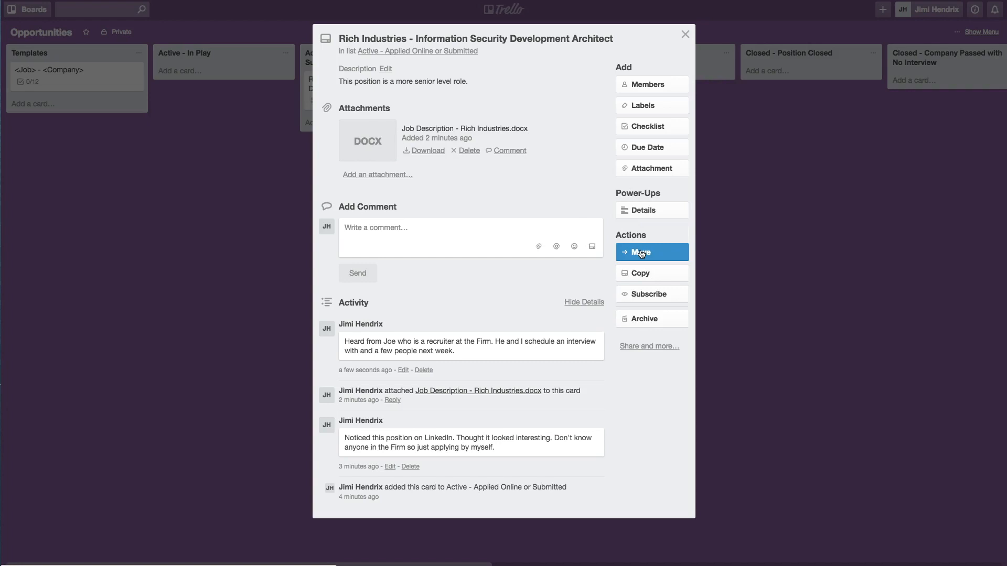
click(646, 341)
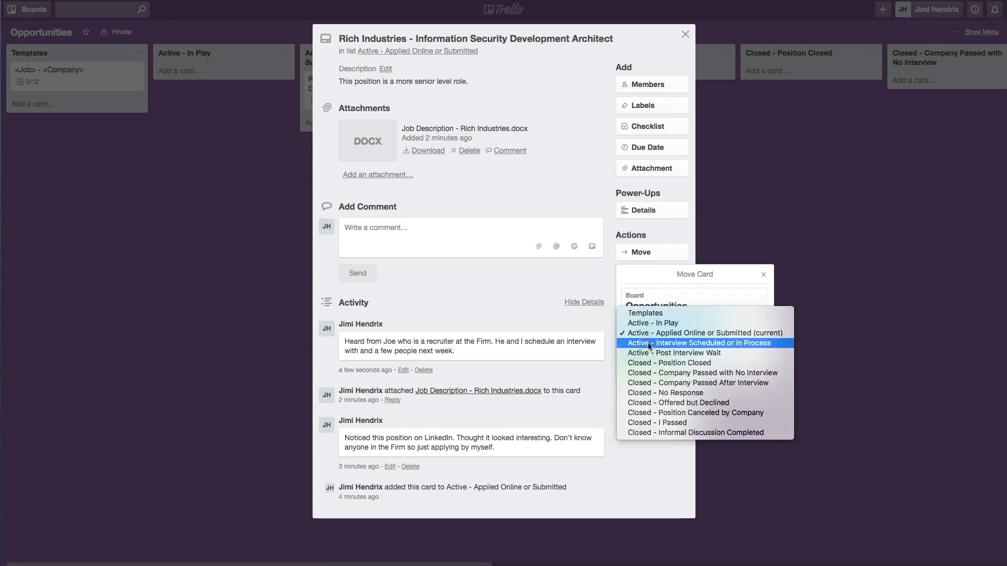
click(649, 344)
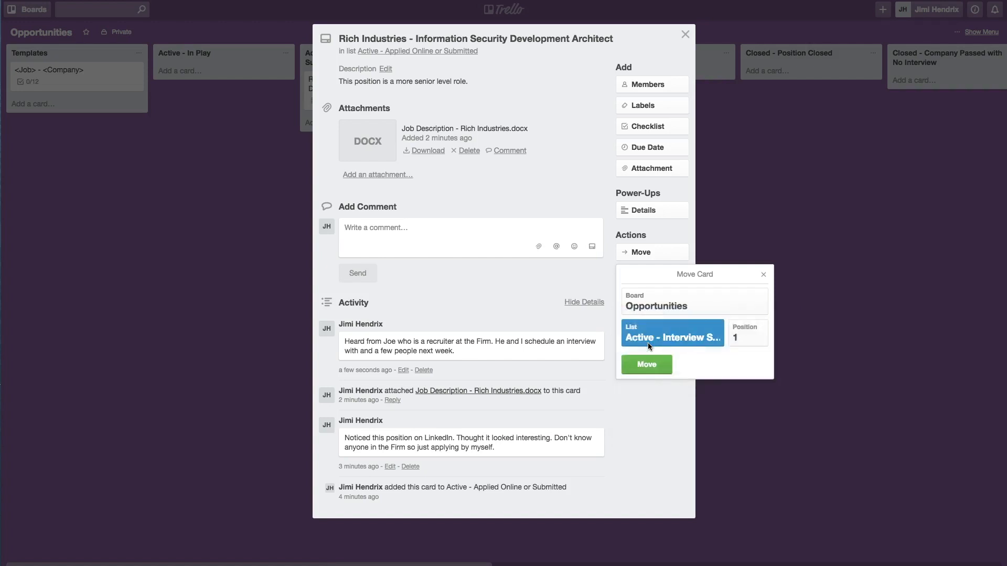
click(647, 367)
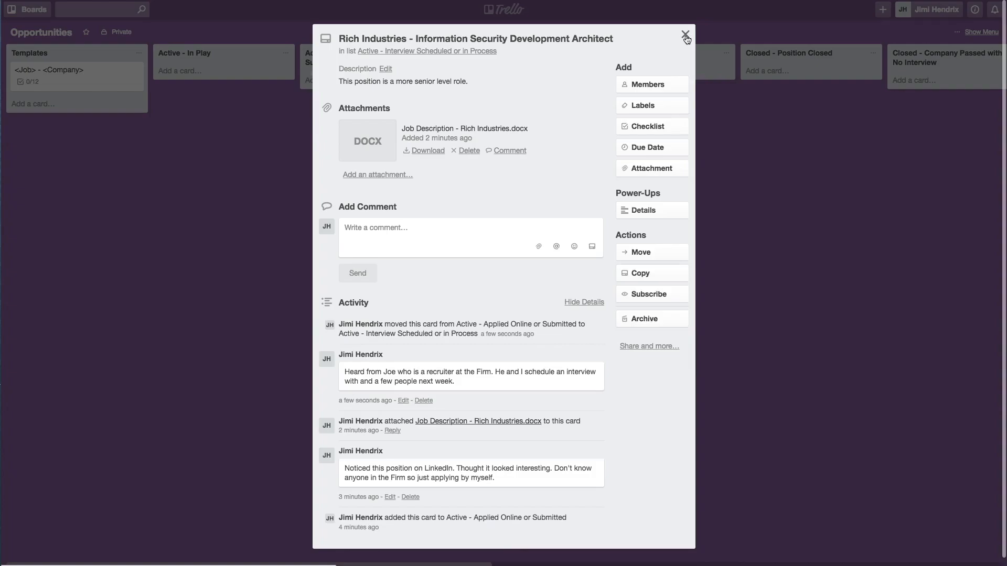
click(685, 35)
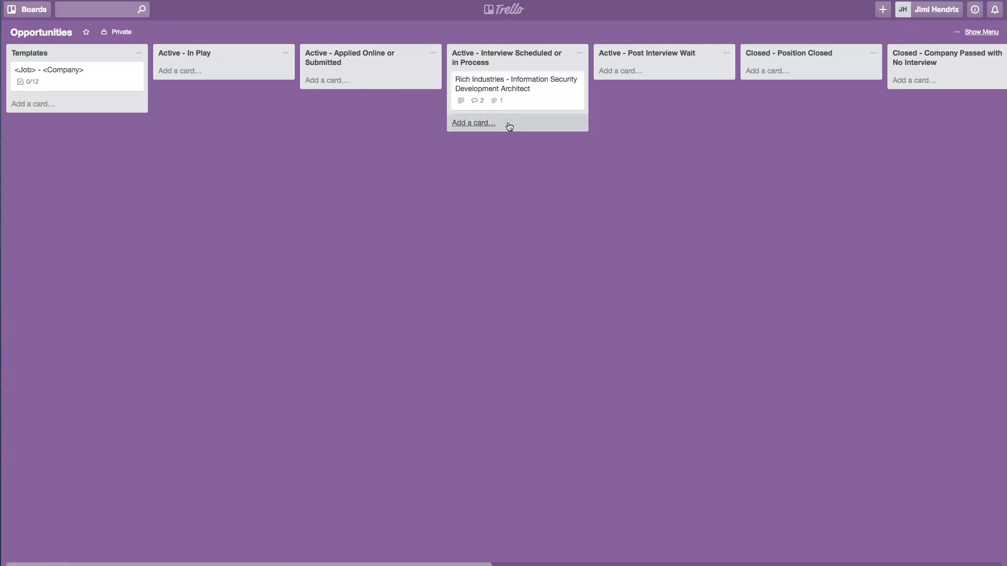
click(529, 98)
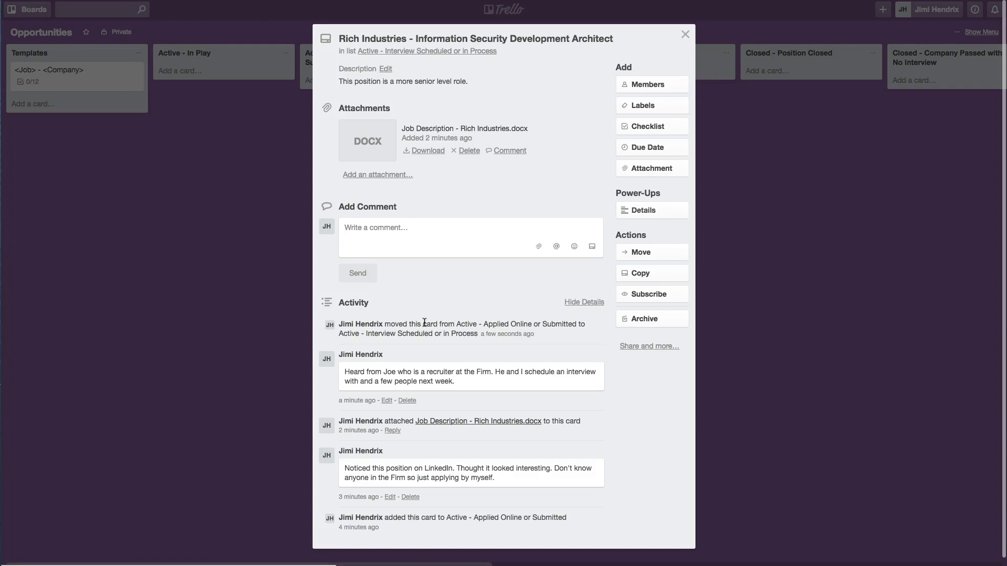
key(Escape)
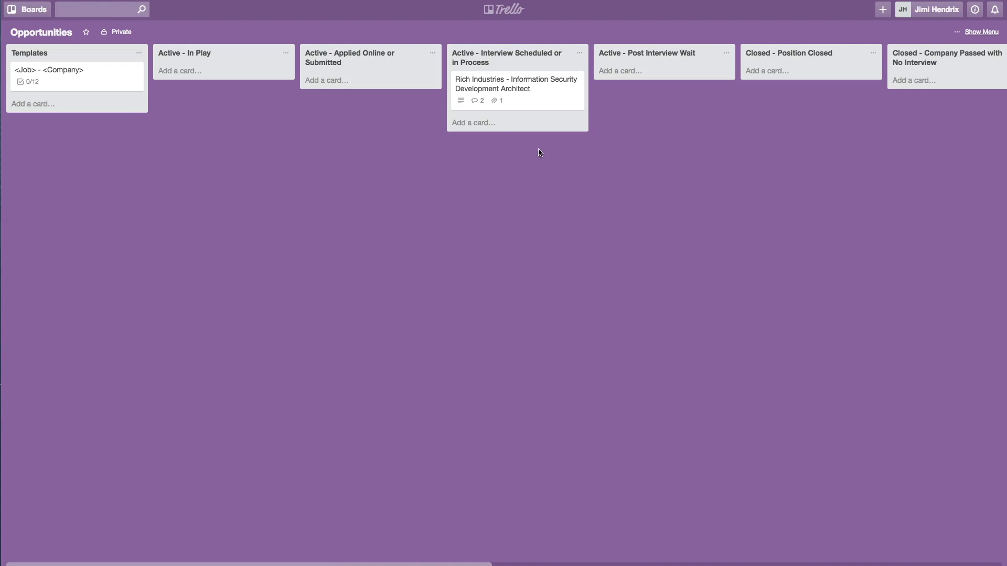
Step: Post a comment that meetings went well and you must wait to hear back about returning, and move the card to Active - Post Interview Wait
click(551, 102)
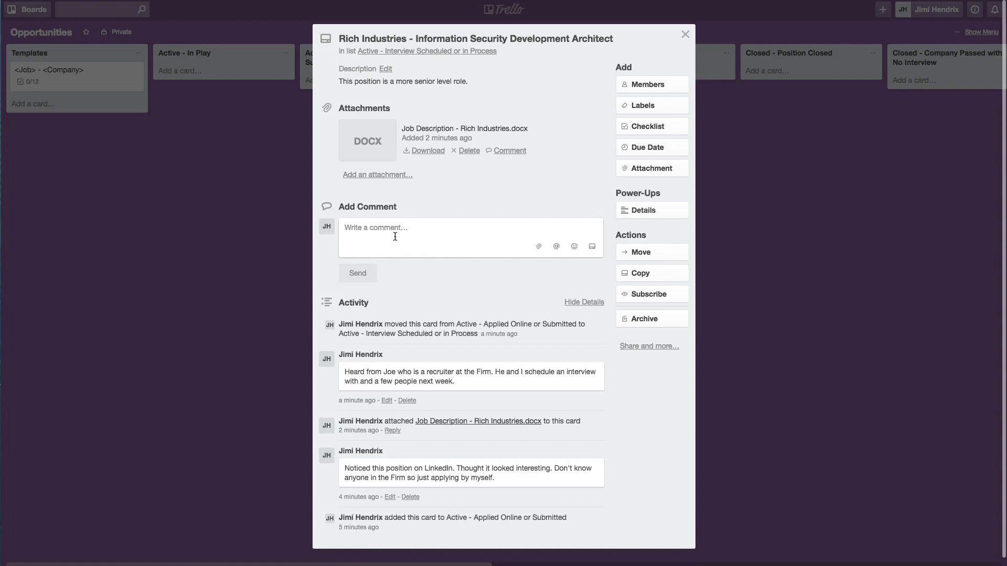
text(Met)
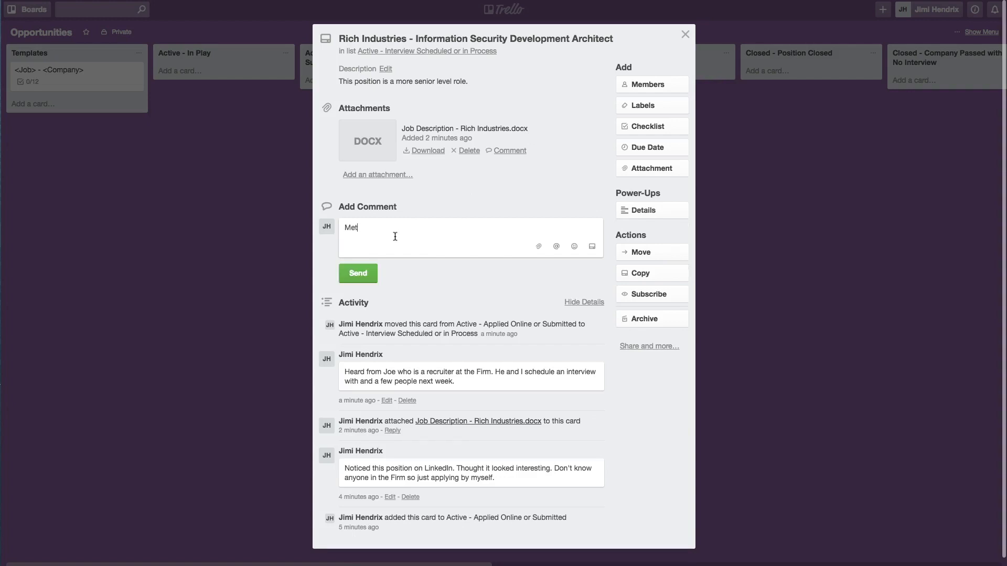
text( with Susan and Bob. Meetings went well. They w)
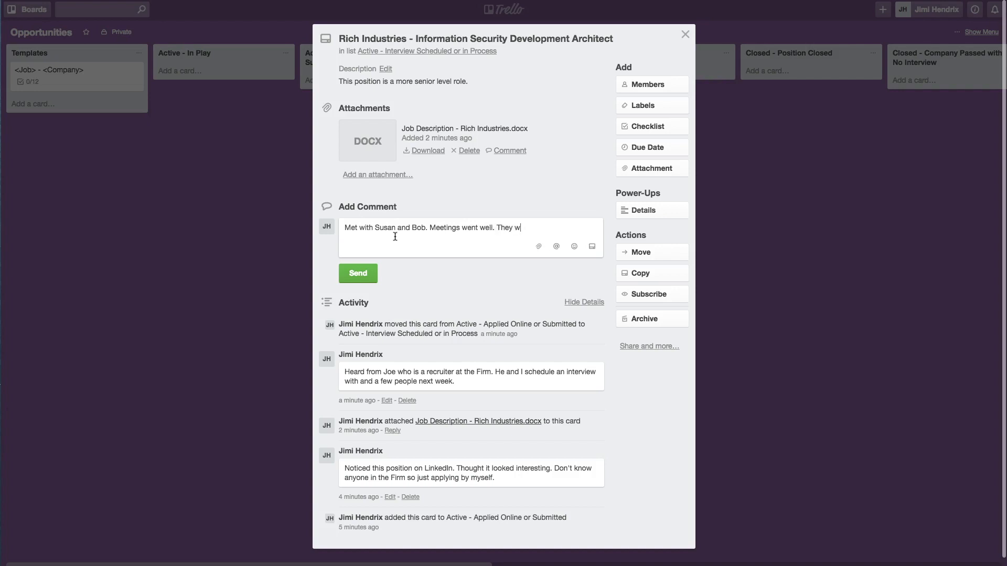
text(ant me to come back, but)
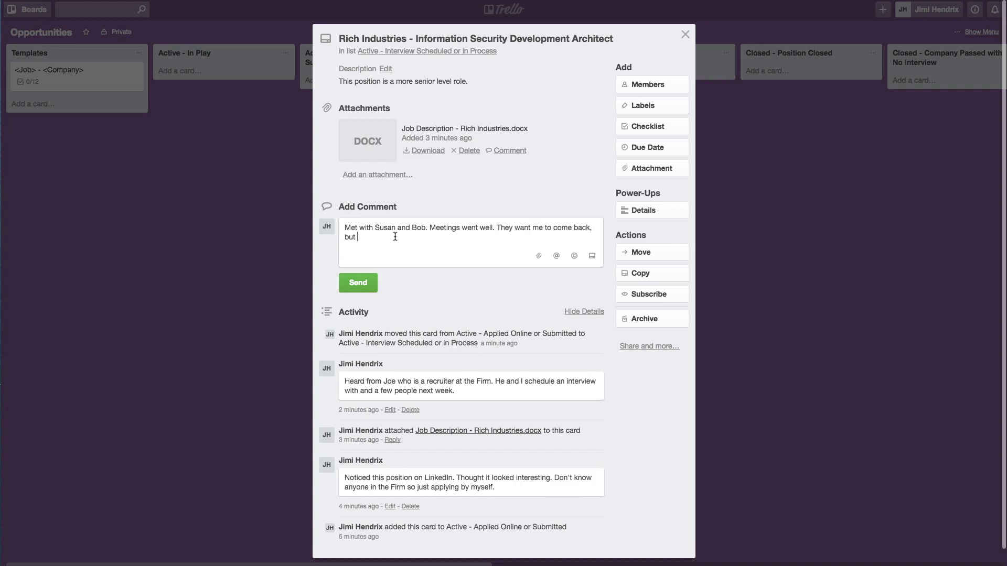
text( I need to wait and hear from them.)
click(361, 281)
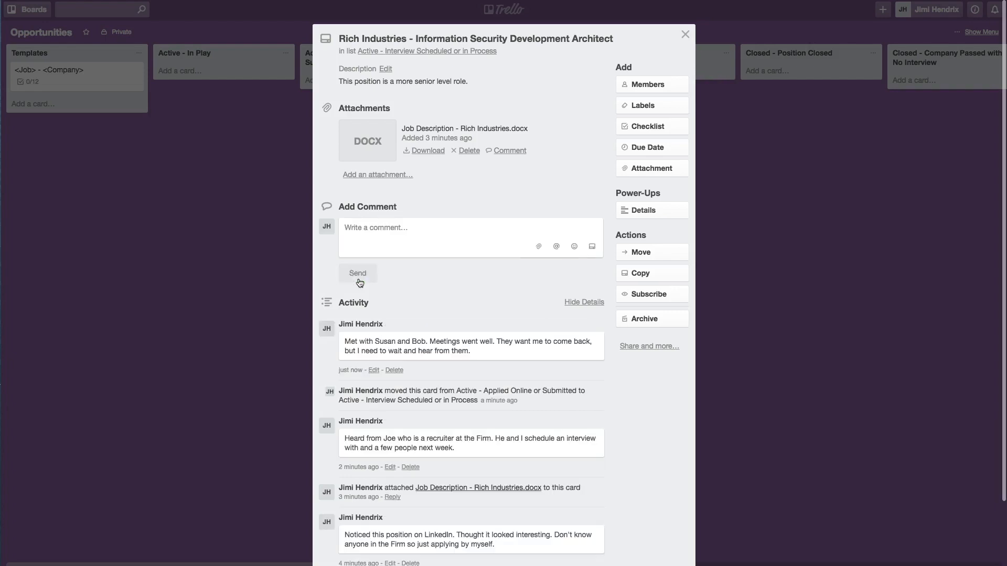
click(685, 34)
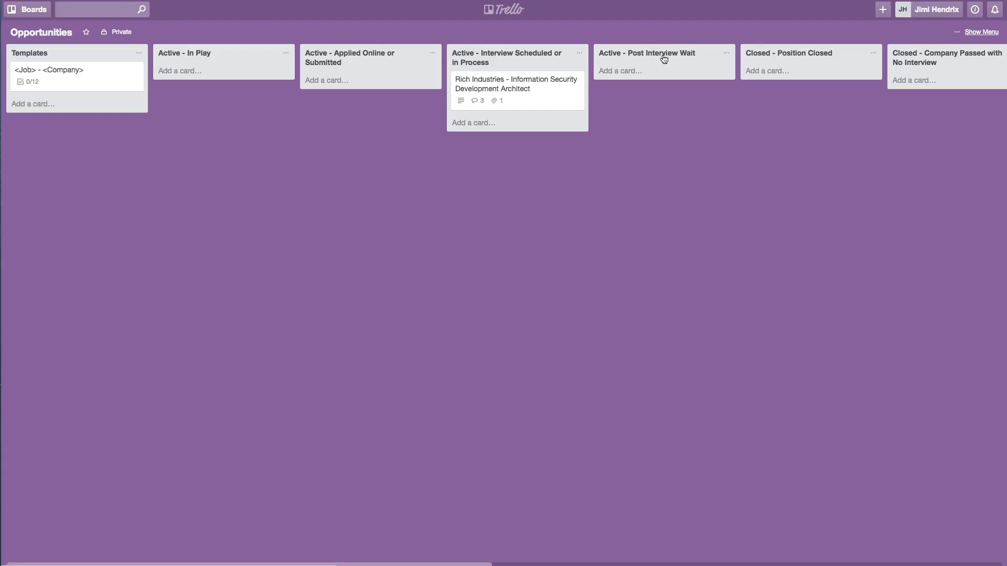
drag(562, 99, 673, 95)
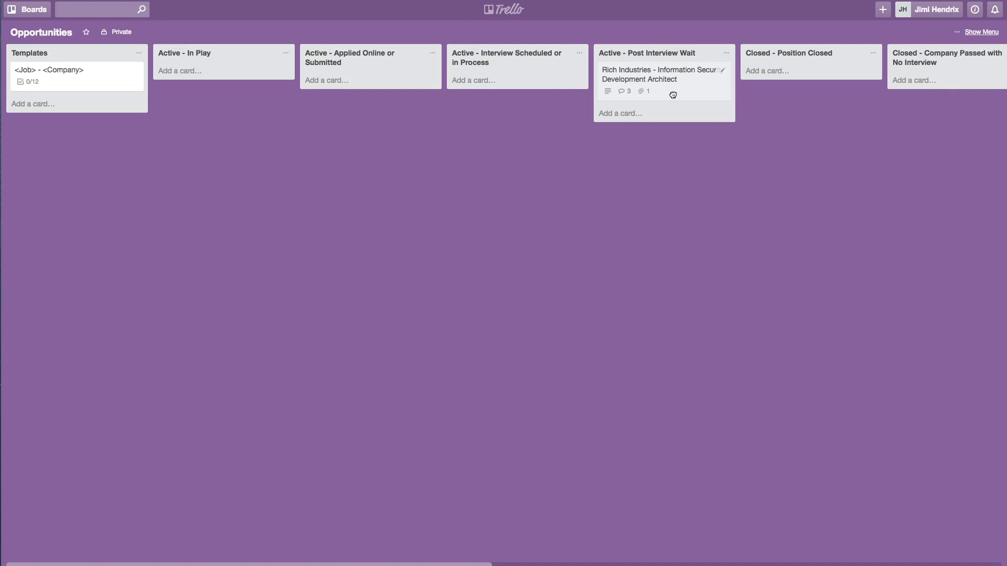
Step: Post a comment that the recruiter called back, "Said to come in next Monday at 2 PM.", and move the card to Active - Interview Scheduled or in Process
click(673, 95)
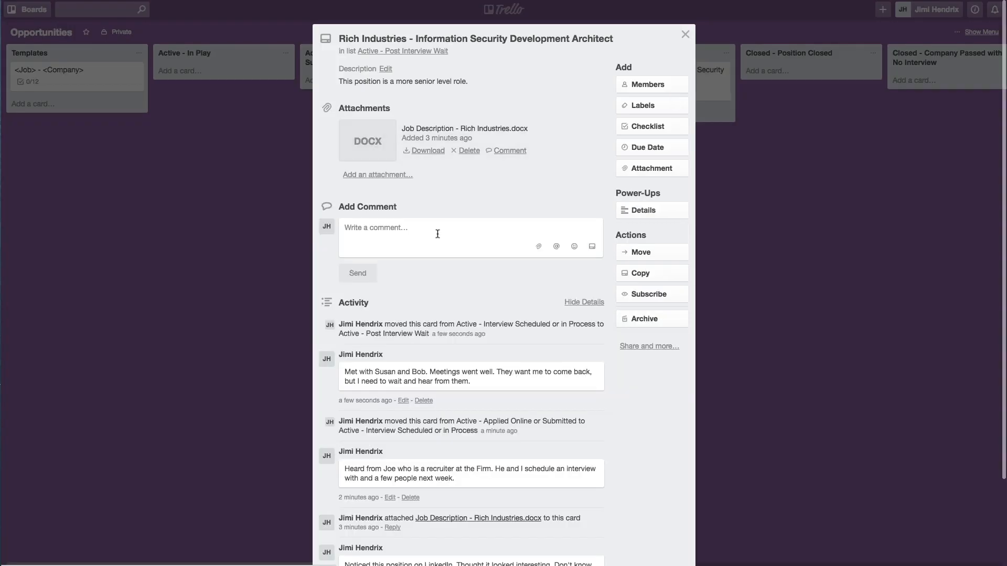
text(Joe call)
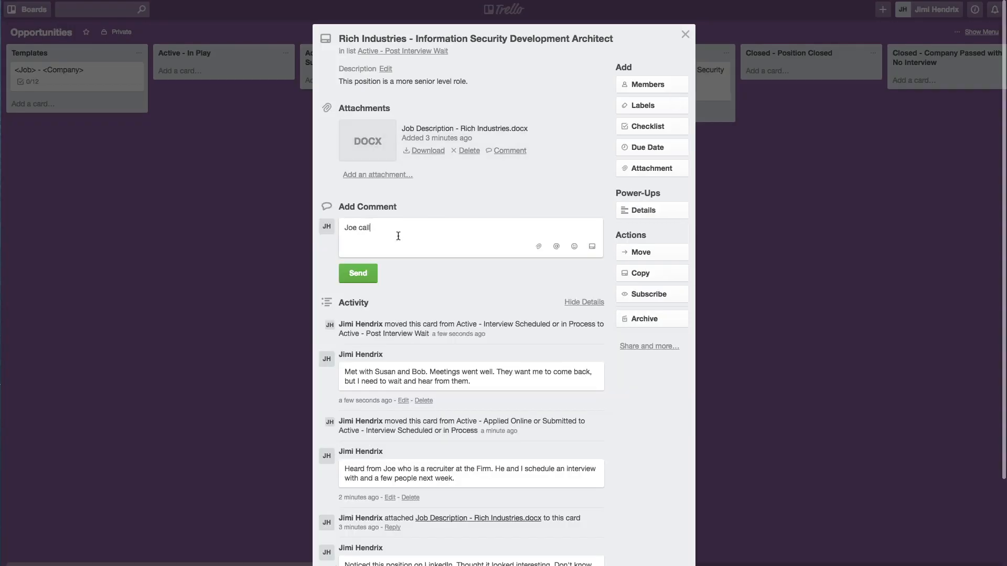
text(ed back. Said to come in next Monday at 2 PM.)
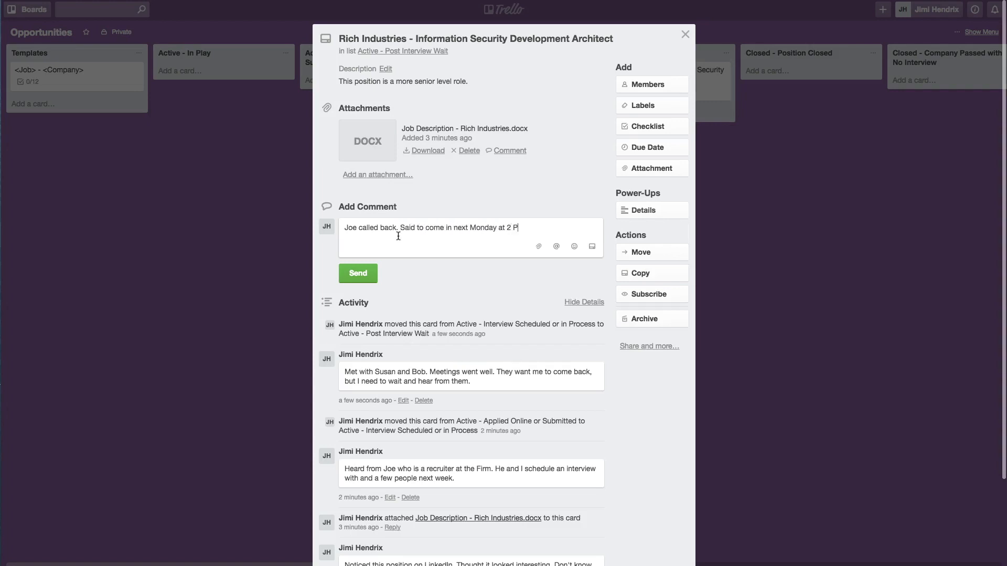
click(361, 282)
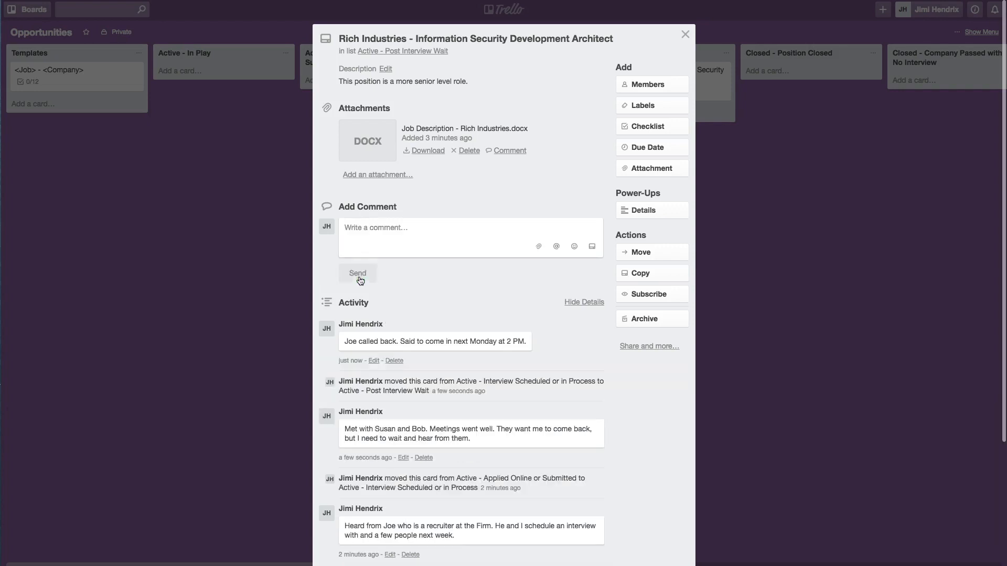
click(685, 35)
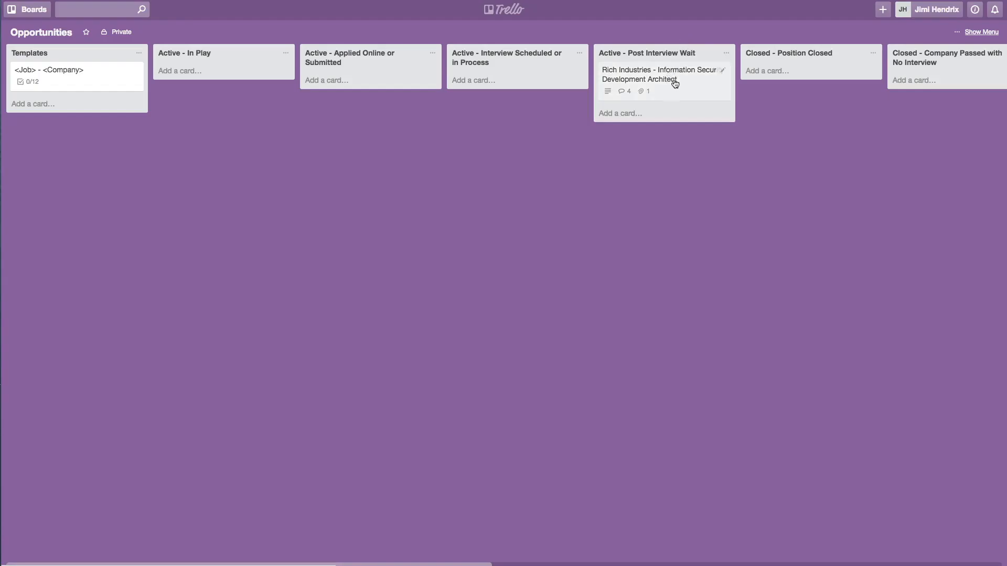
drag(693, 90, 546, 109)
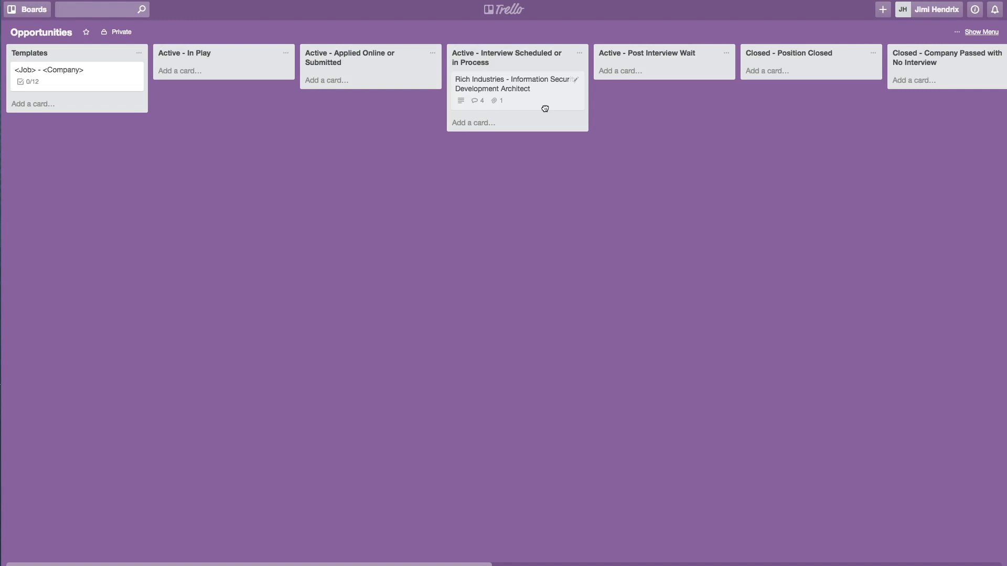
Step: Post a comment on the Rich Industries card: "Had 2nd round. Went OK. Received offer, but not what I was looking for in terms of comp. Passing."
scroll(545, 109, right, 10)
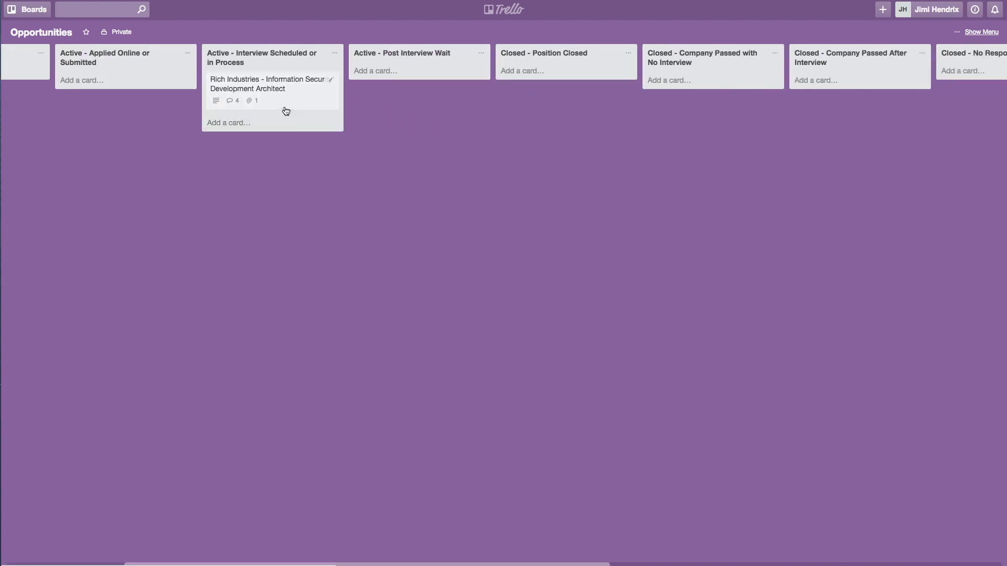
click(301, 97)
click(399, 234)
text(Had)
text(roun)
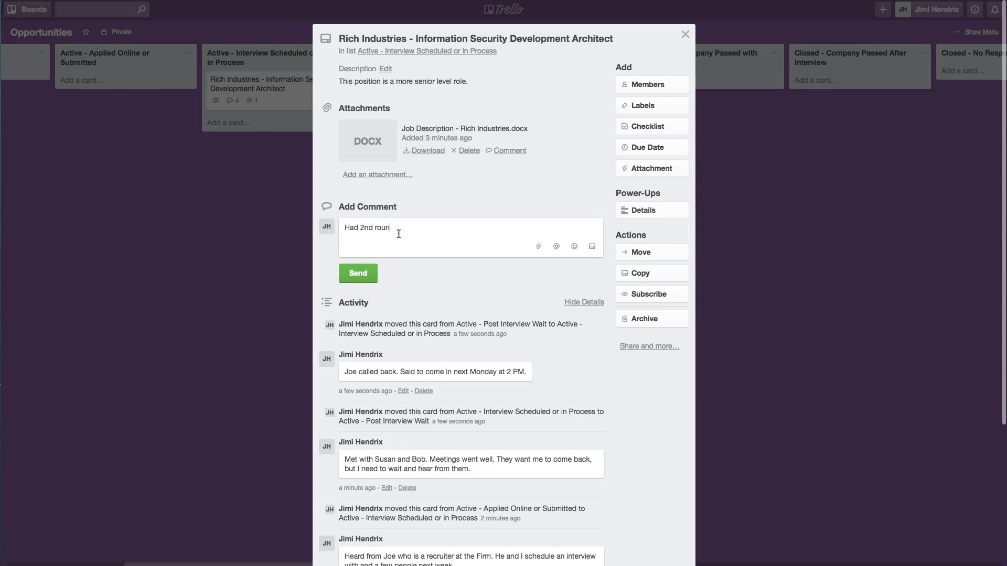
text(d. Went OK. Received offer, but not w)
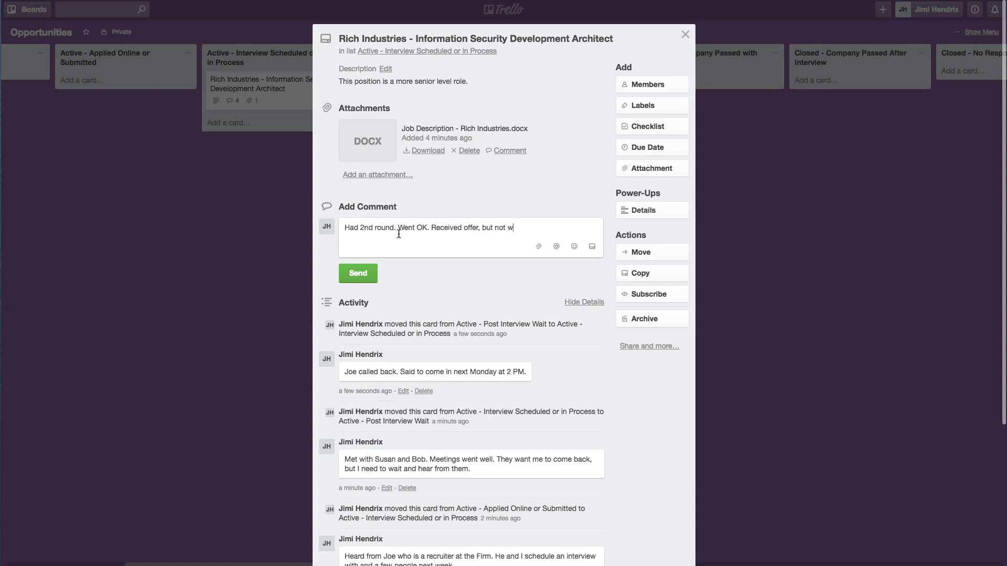
text(hat I was looking for in terms of comp. Passing.)
click(366, 291)
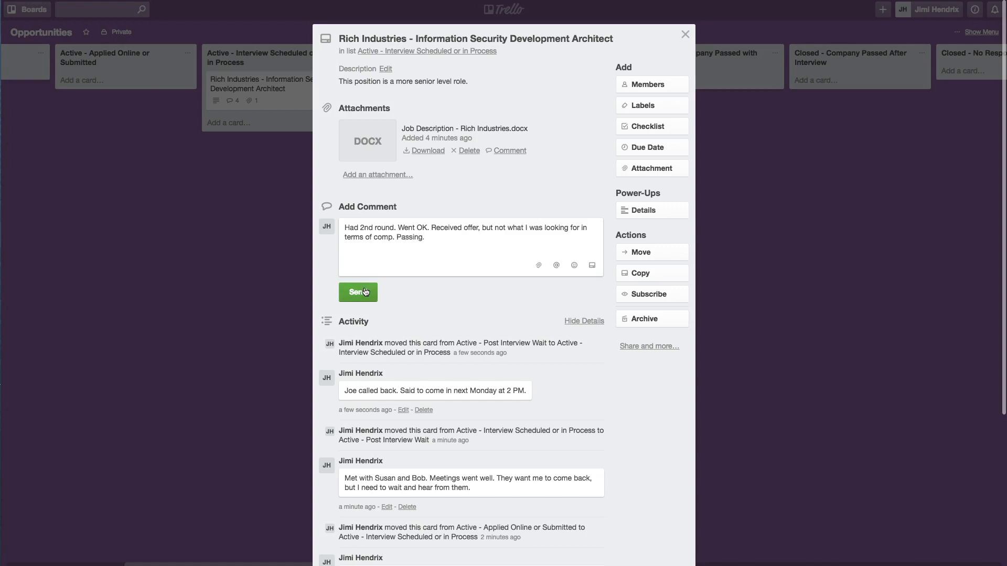
click(685, 34)
Step: Move the Rich Industries card to the Closed - Offered but Declined list and review its activity history
drag(312, 100, 864, 102)
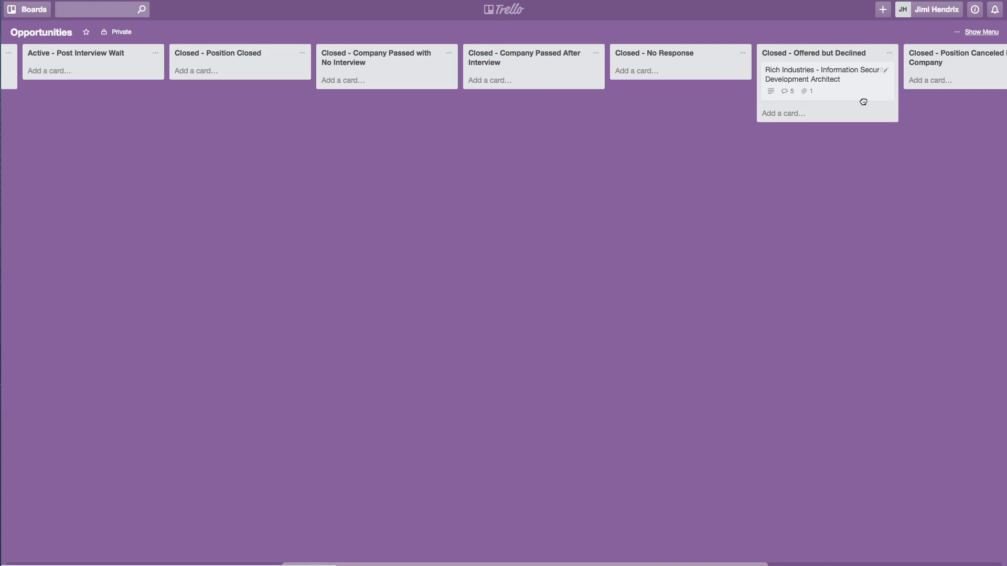
click(863, 102)
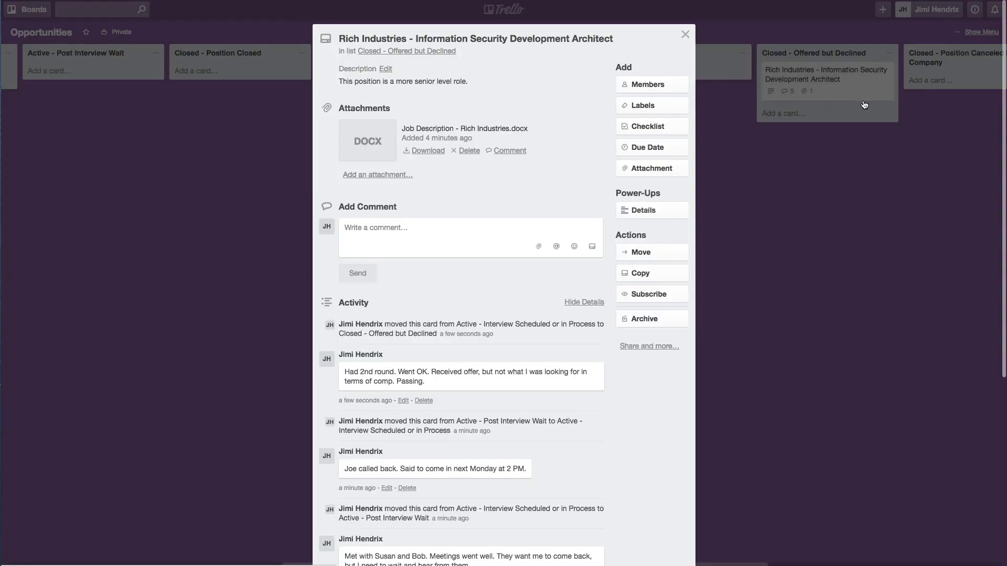
scroll(552, 302, down, 3)
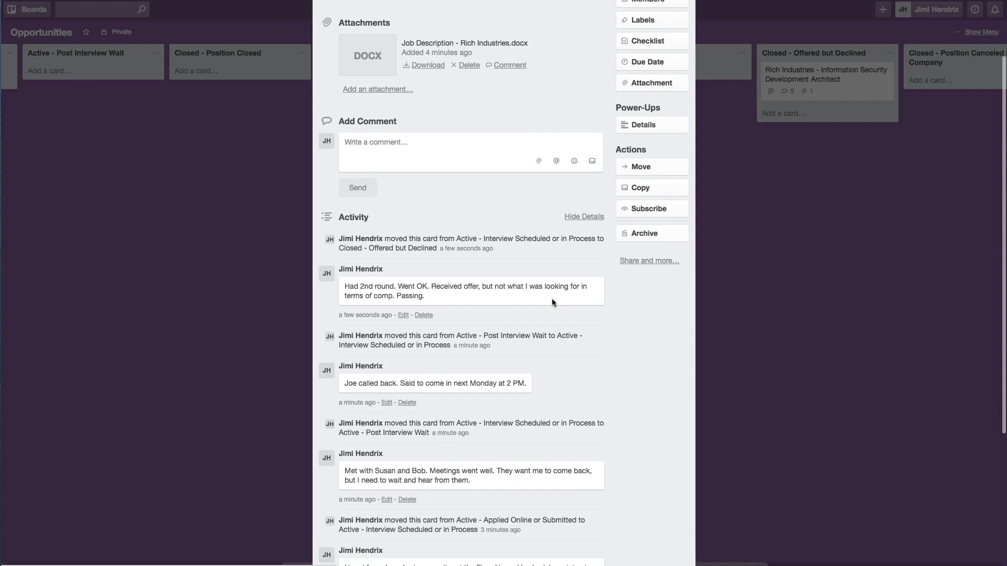
scroll(552, 302, up, 2)
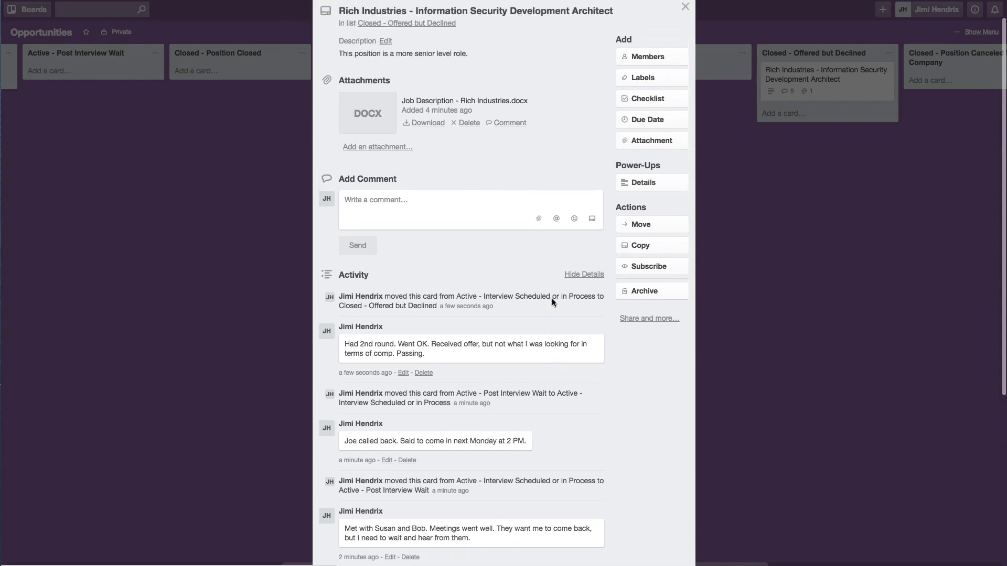
key(Escape)
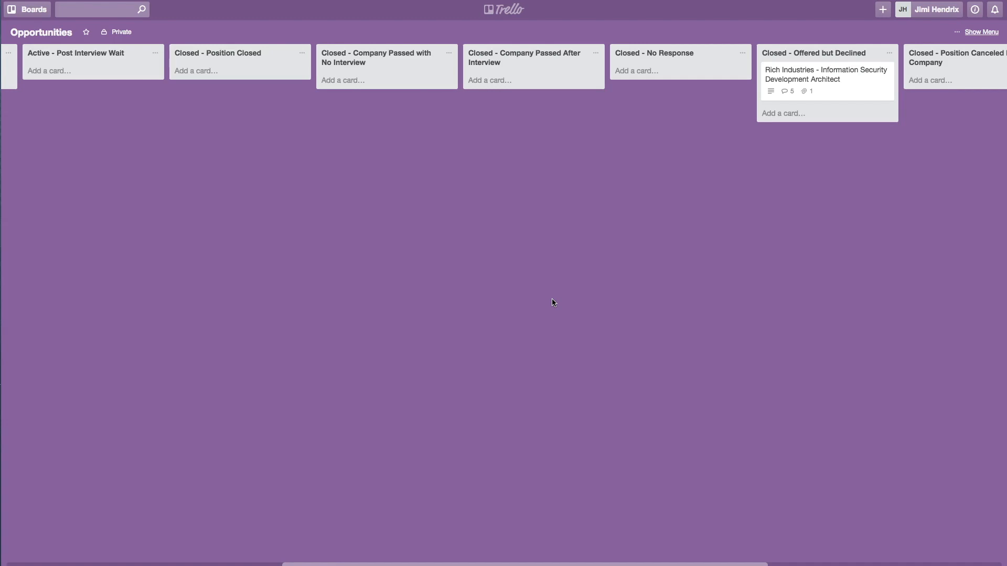
scroll(552, 303, left, 10)
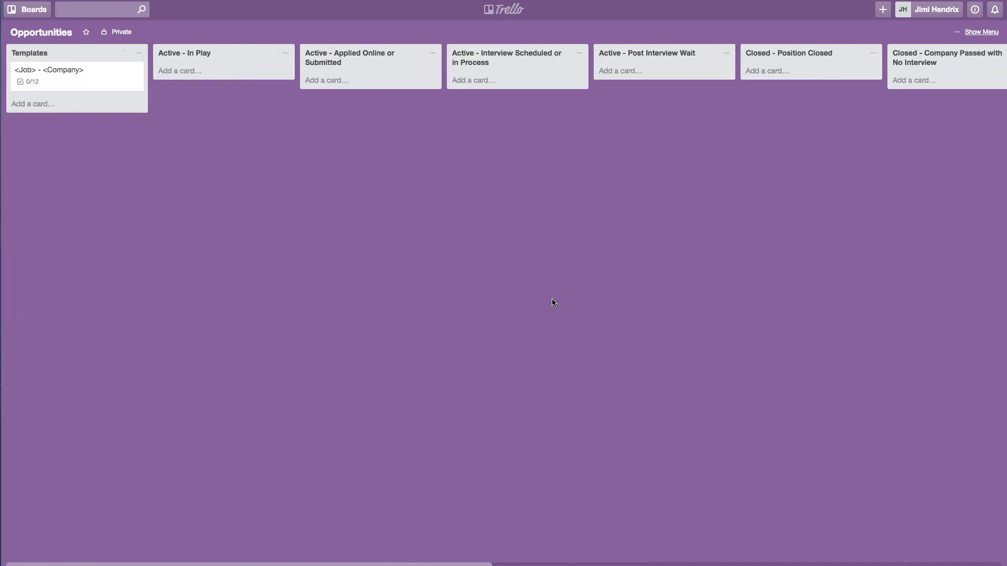